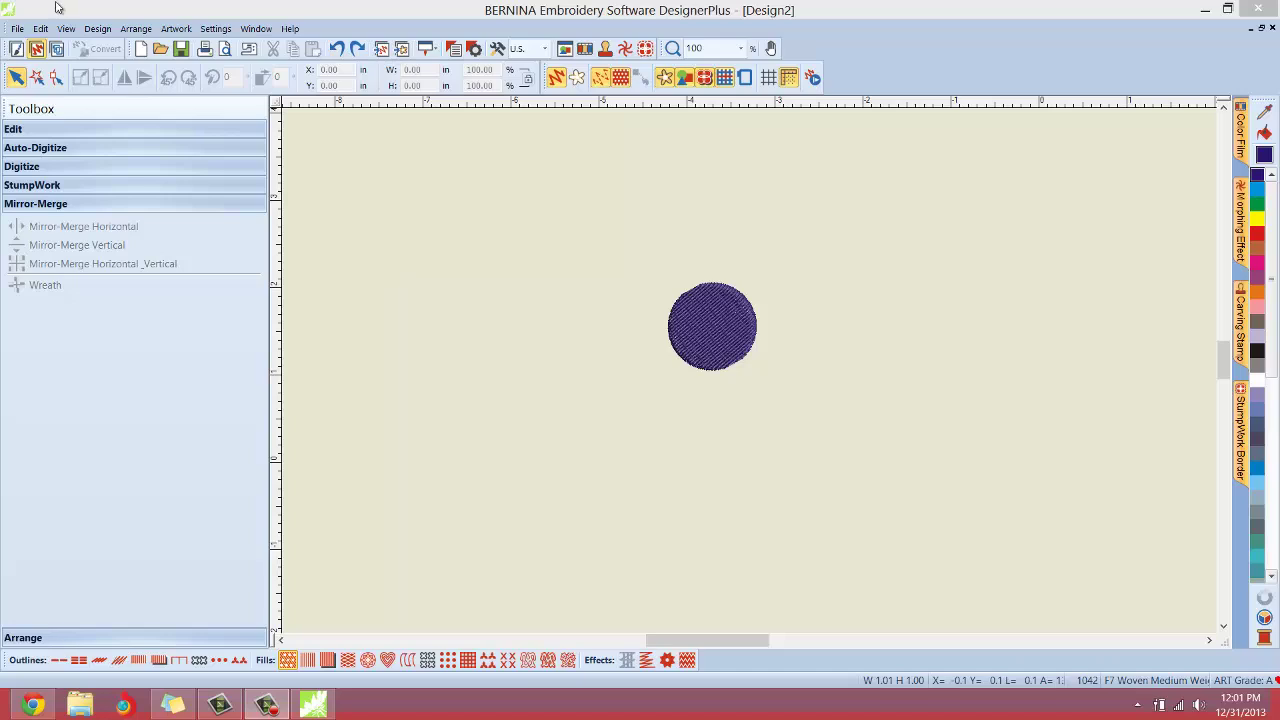
Step: Open the File menu for the single purple circle design, Design2
click(17, 29)
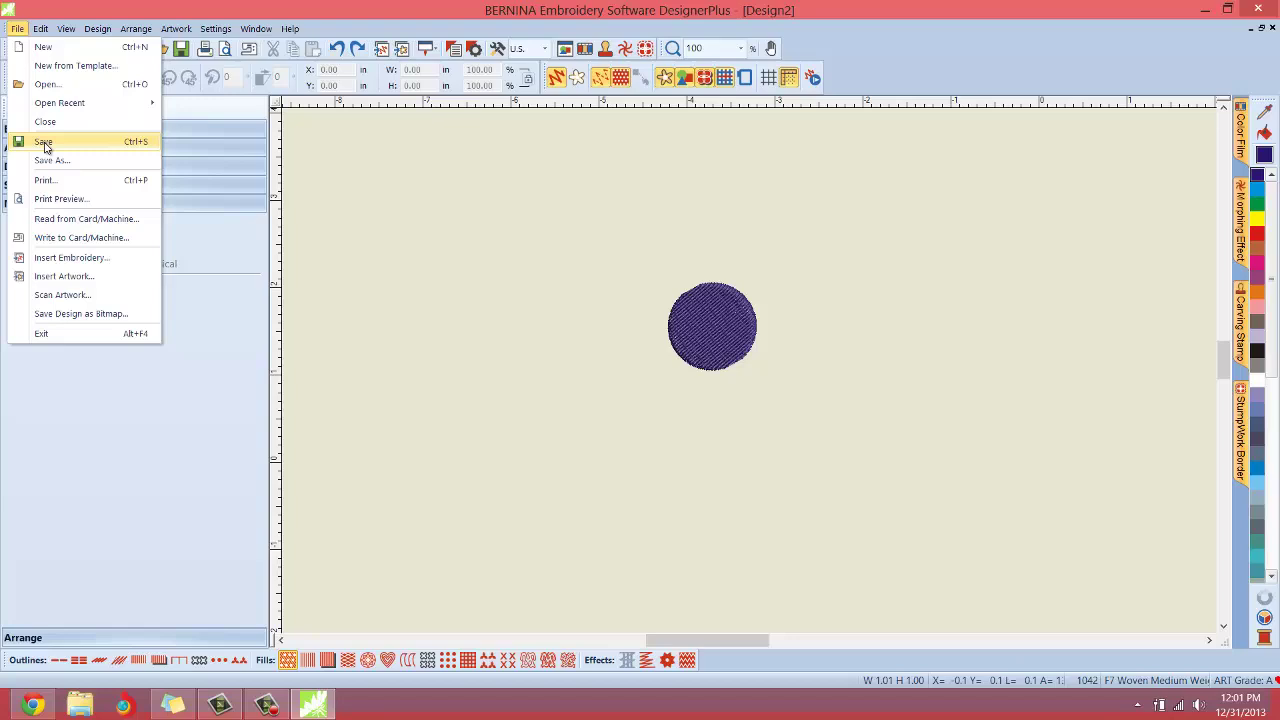
Step: Close the File menu without running any command, leaving the circle on screen
click(352, 201)
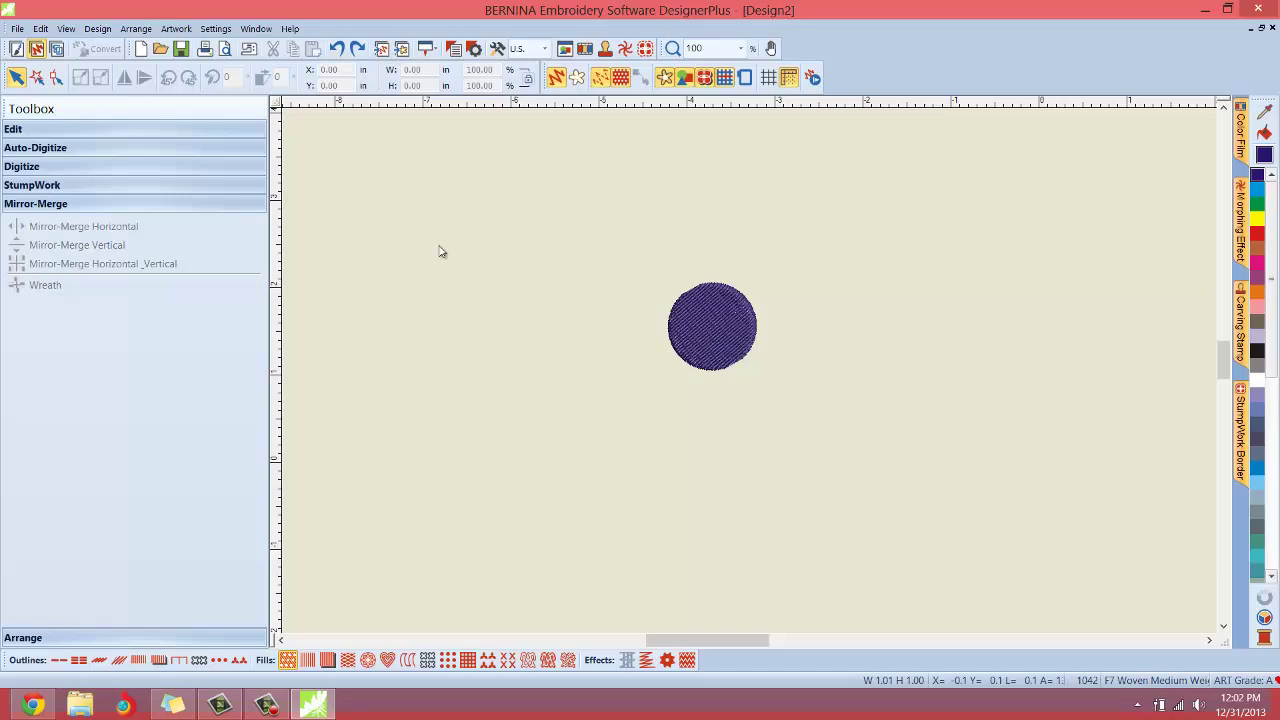
Step: Change the circle's step fill to a Fancy fill with the 053 Glitter (90) pattern
click(705, 341)
double_click(705, 341)
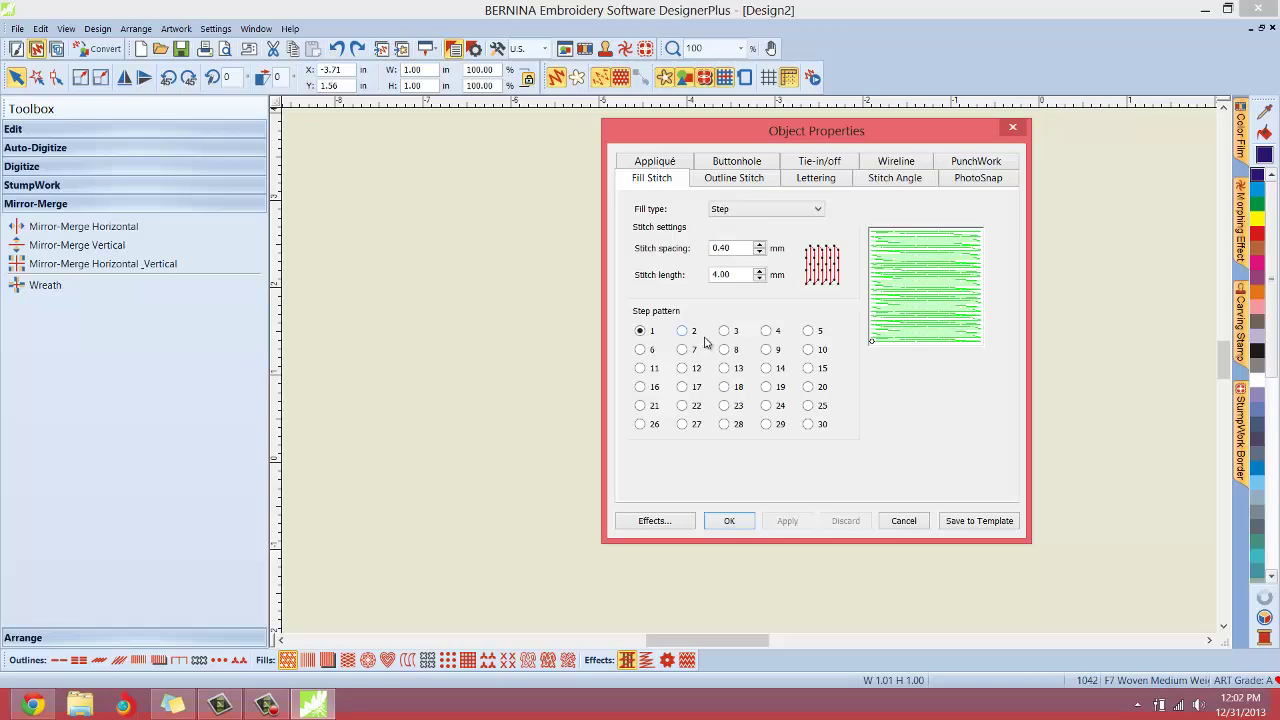
click(767, 336)
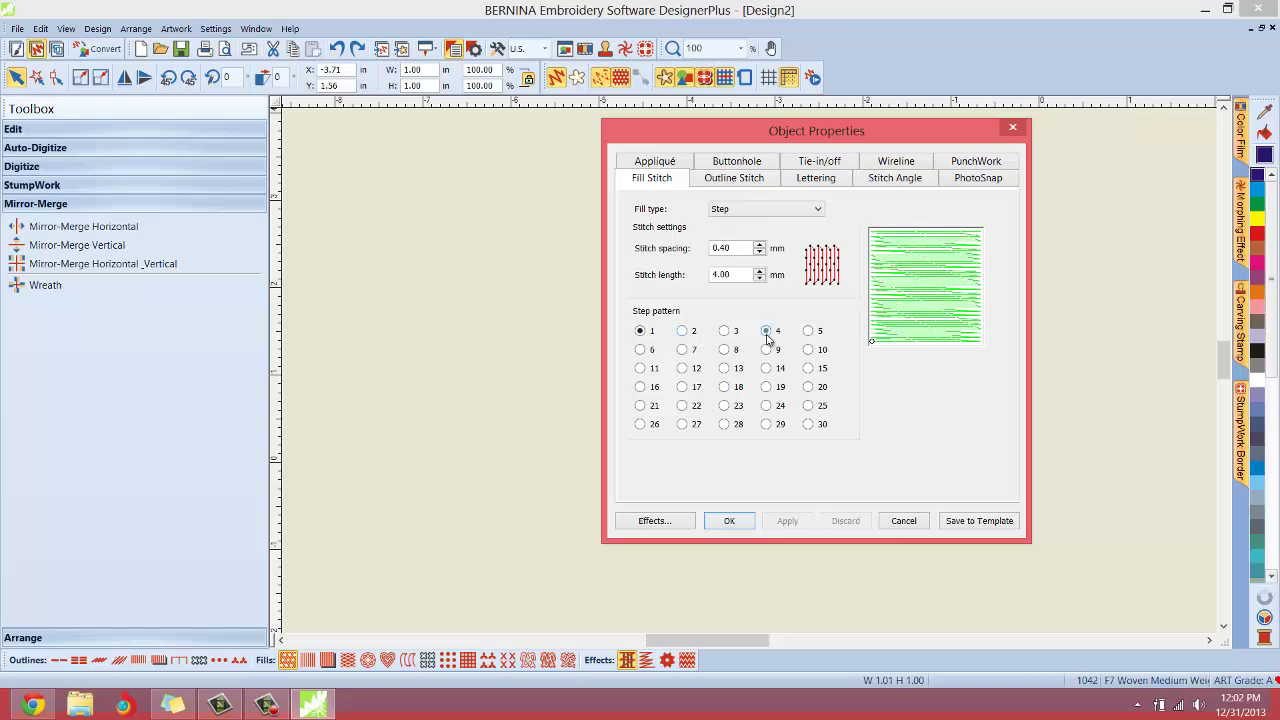
click(750, 209)
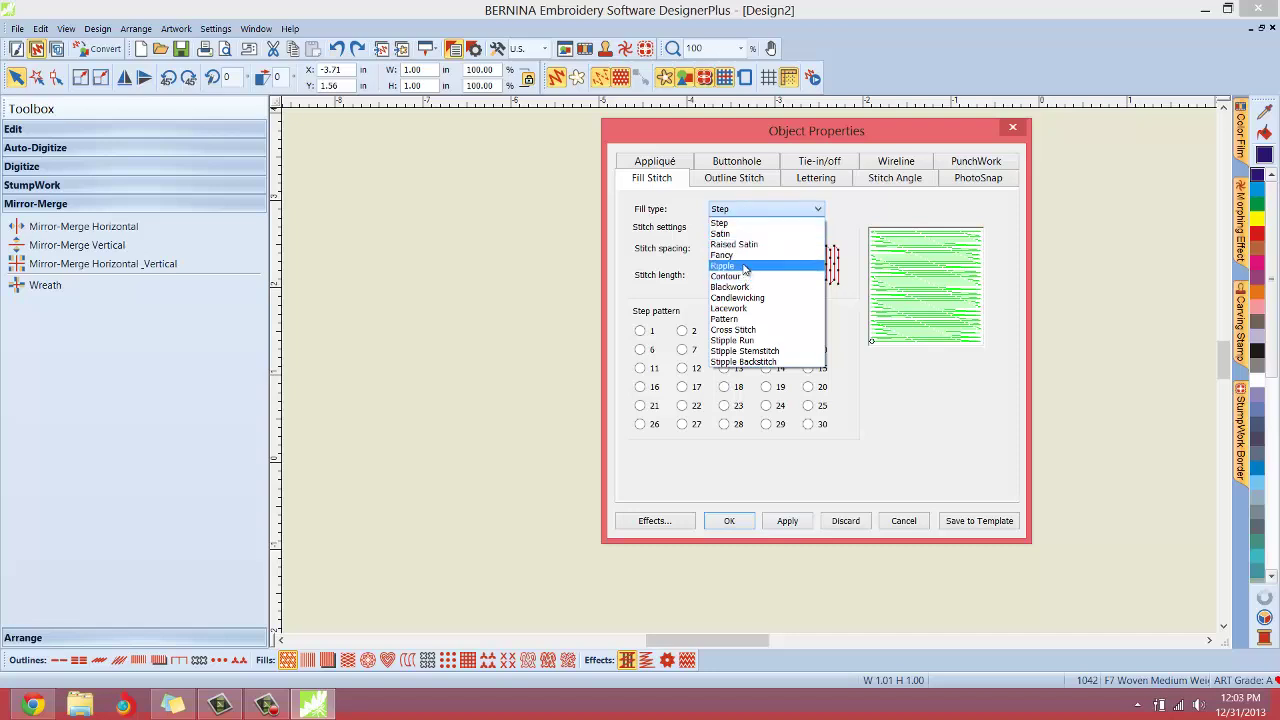
click(743, 255)
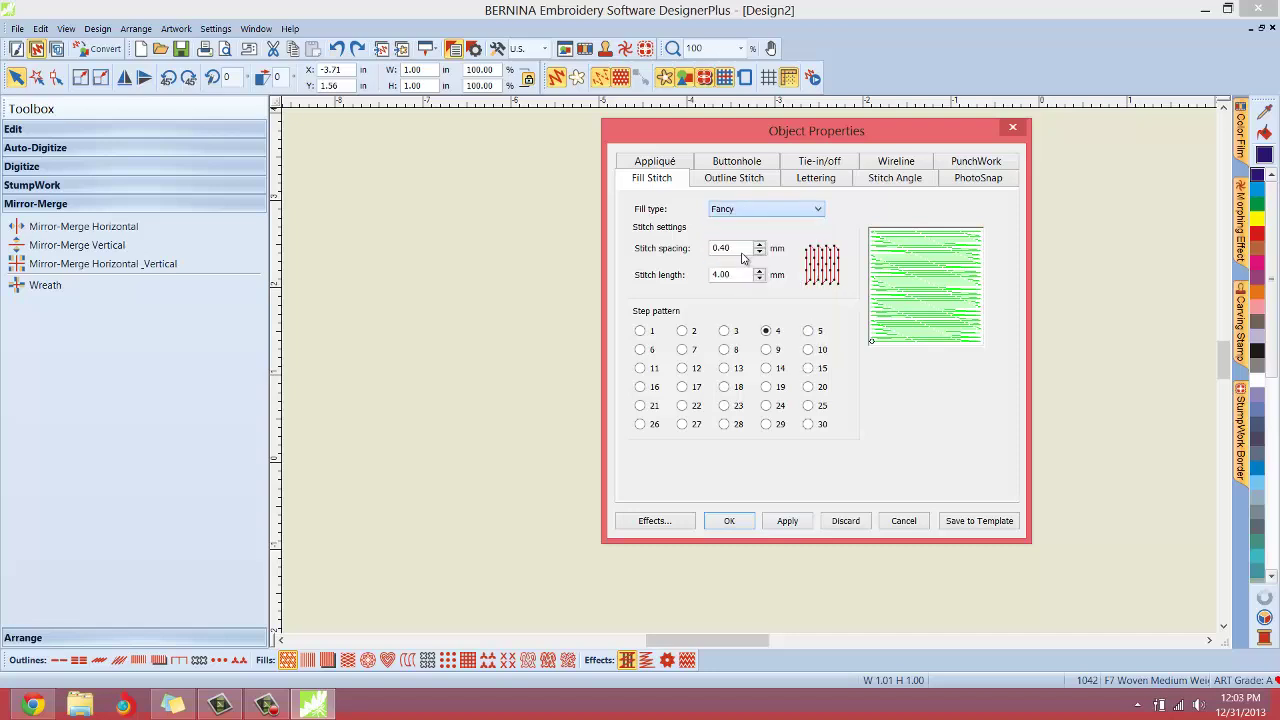
click(786, 522)
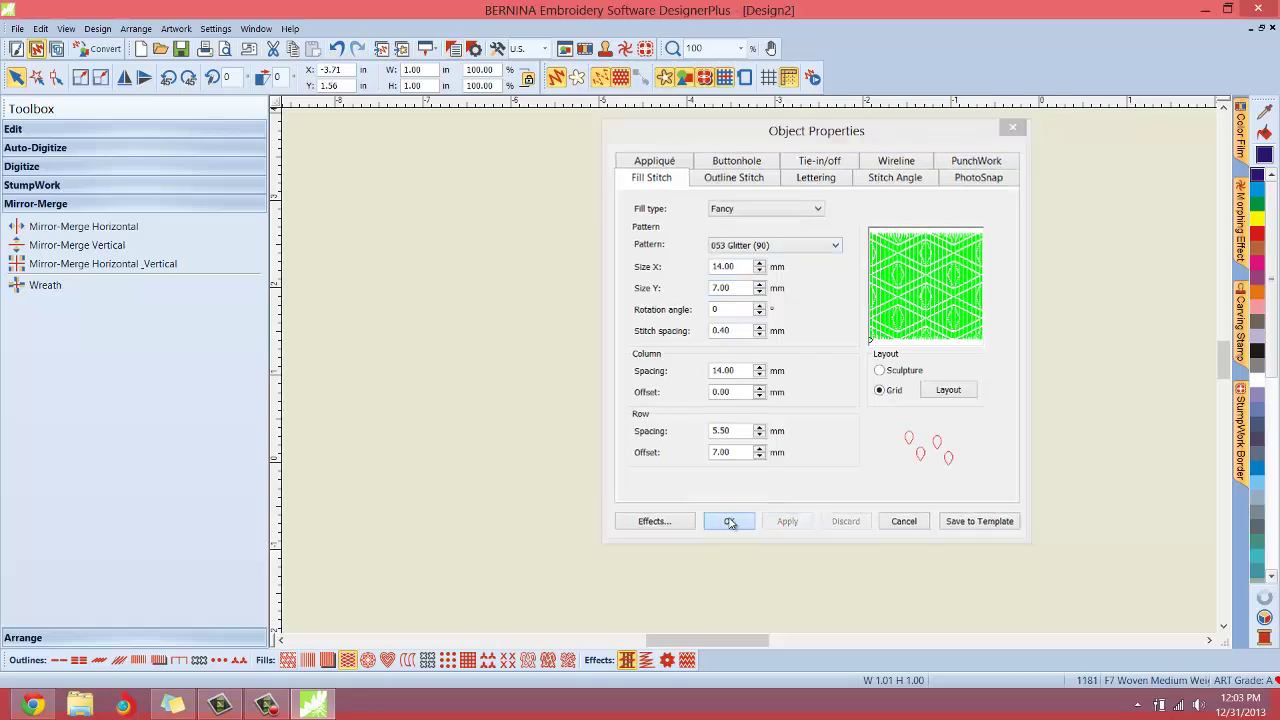
click(553, 358)
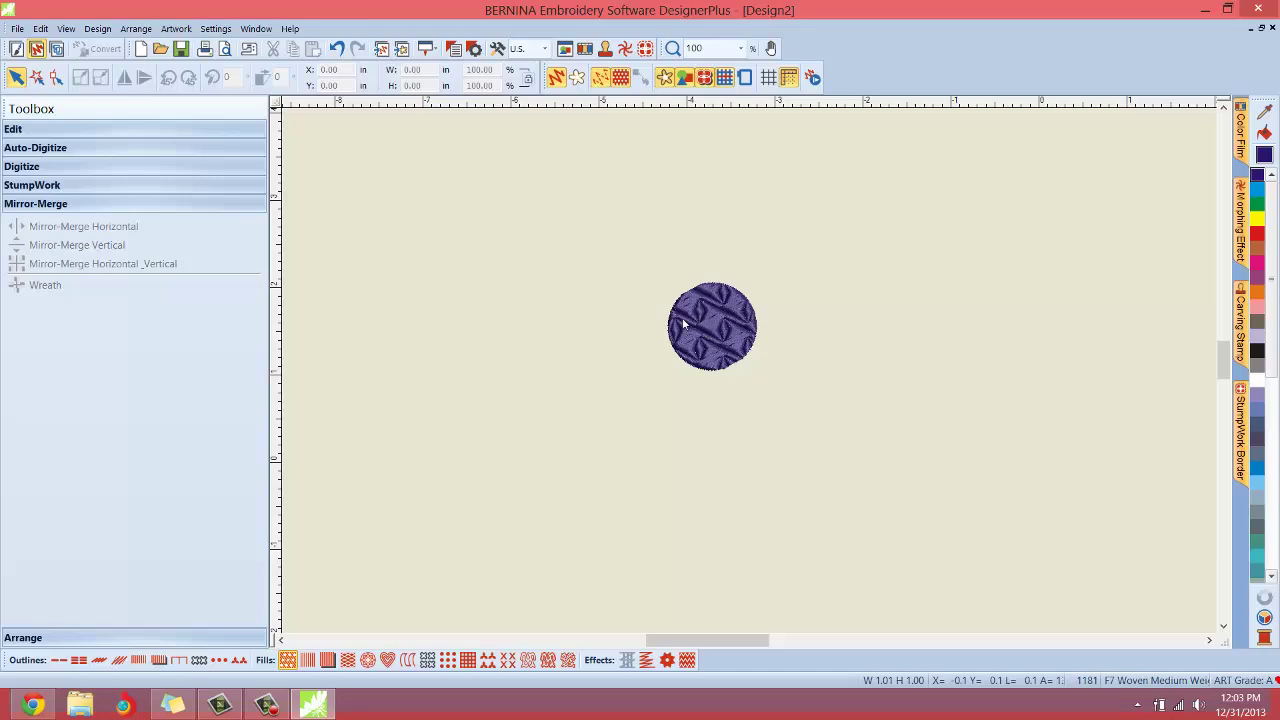
click(17, 30)
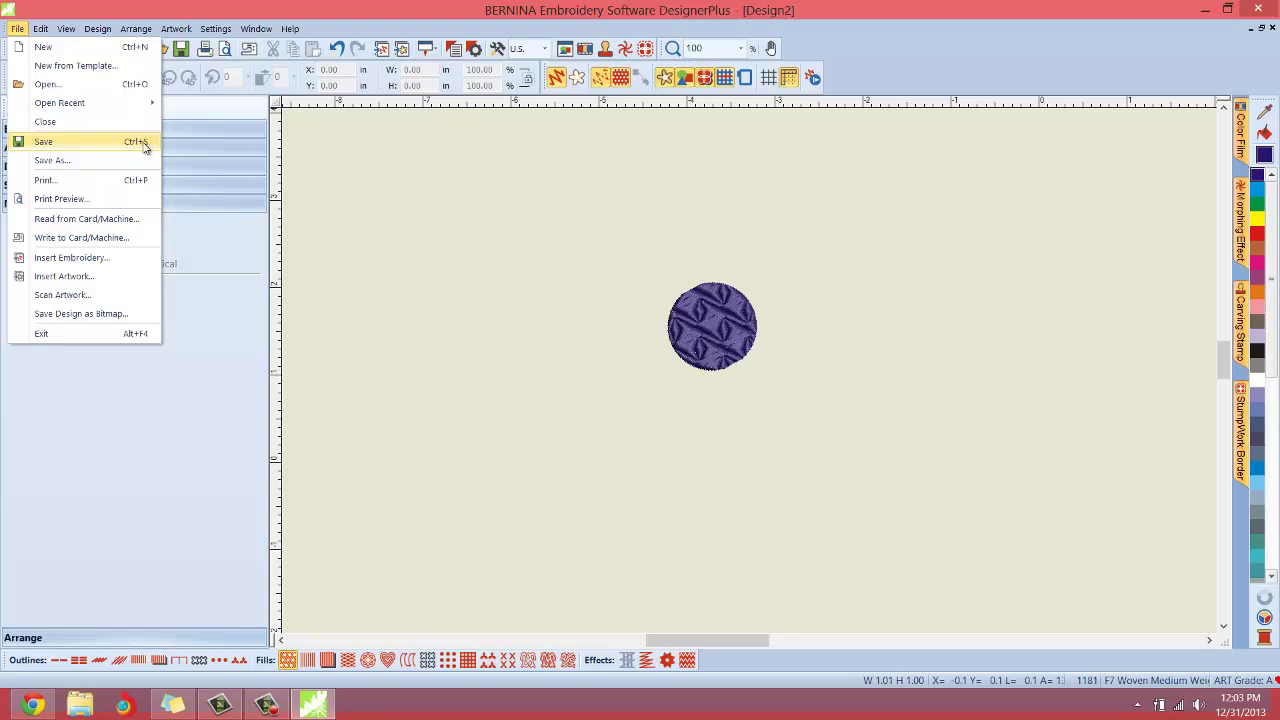
click(310, 204)
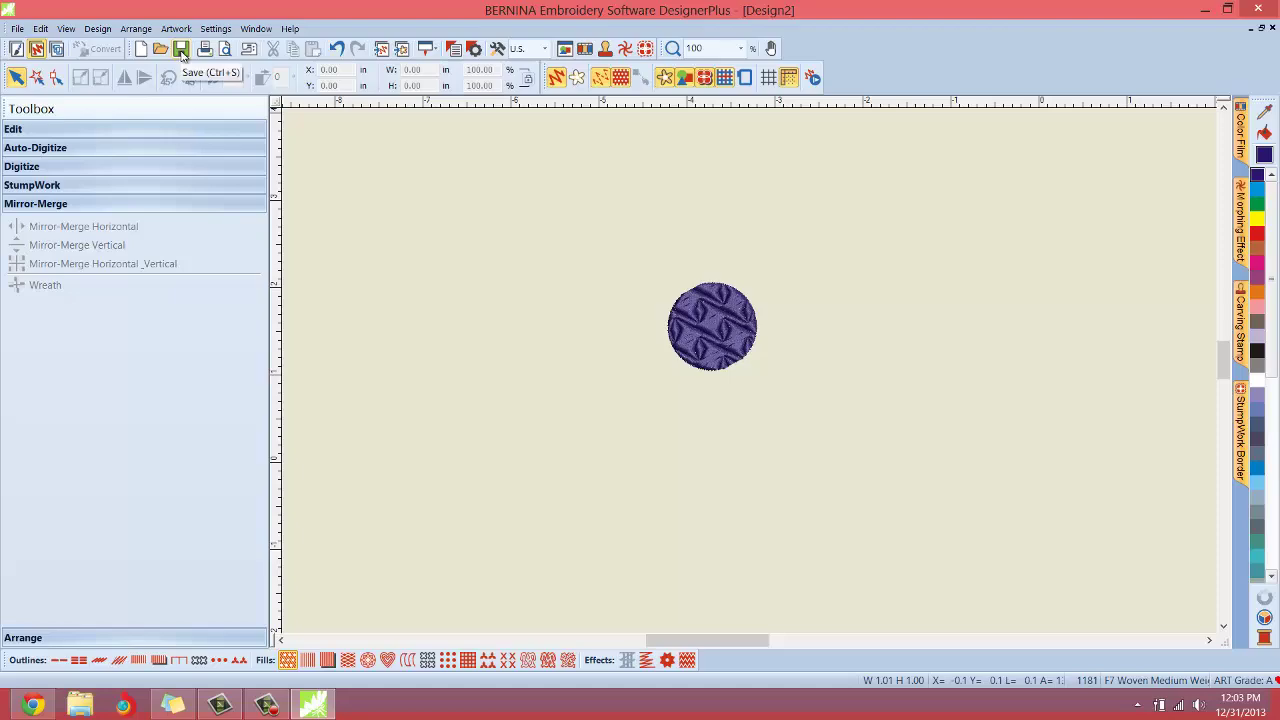
Step: Save the Glitter-filled circle as 'Circle 1' in the Embroidery folder
click(181, 50)
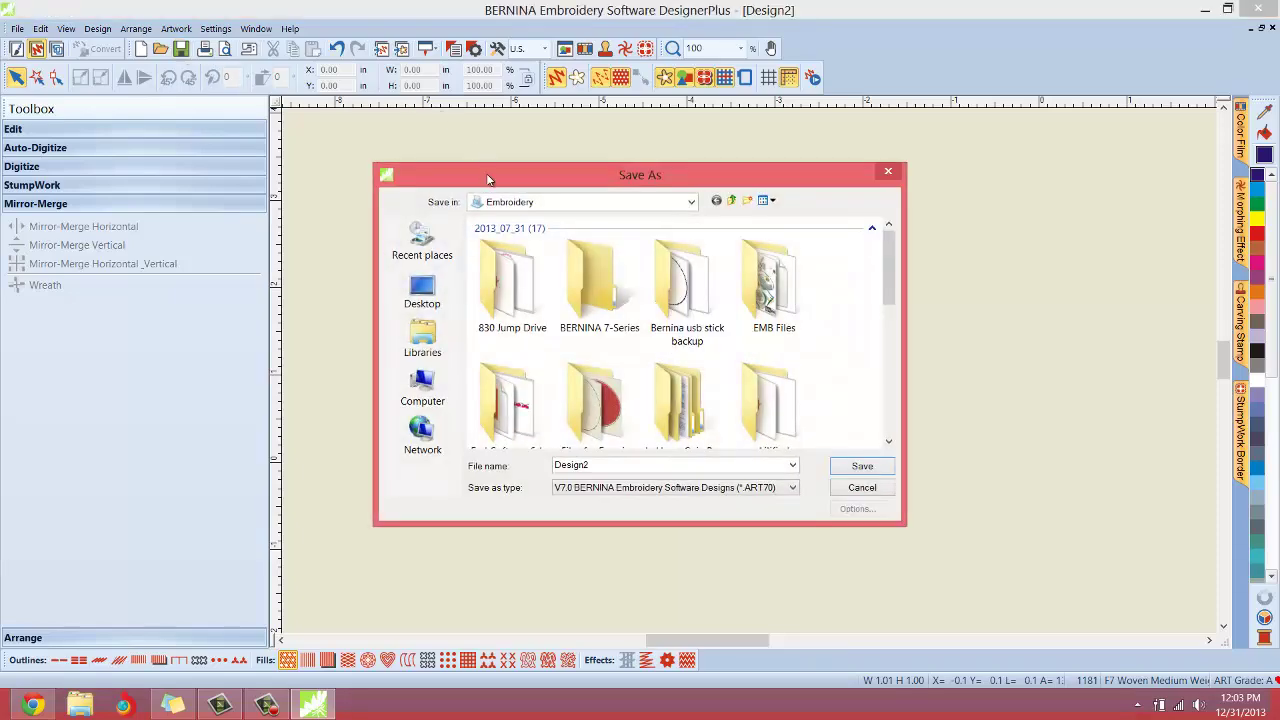
drag(489, 179, 459, 174)
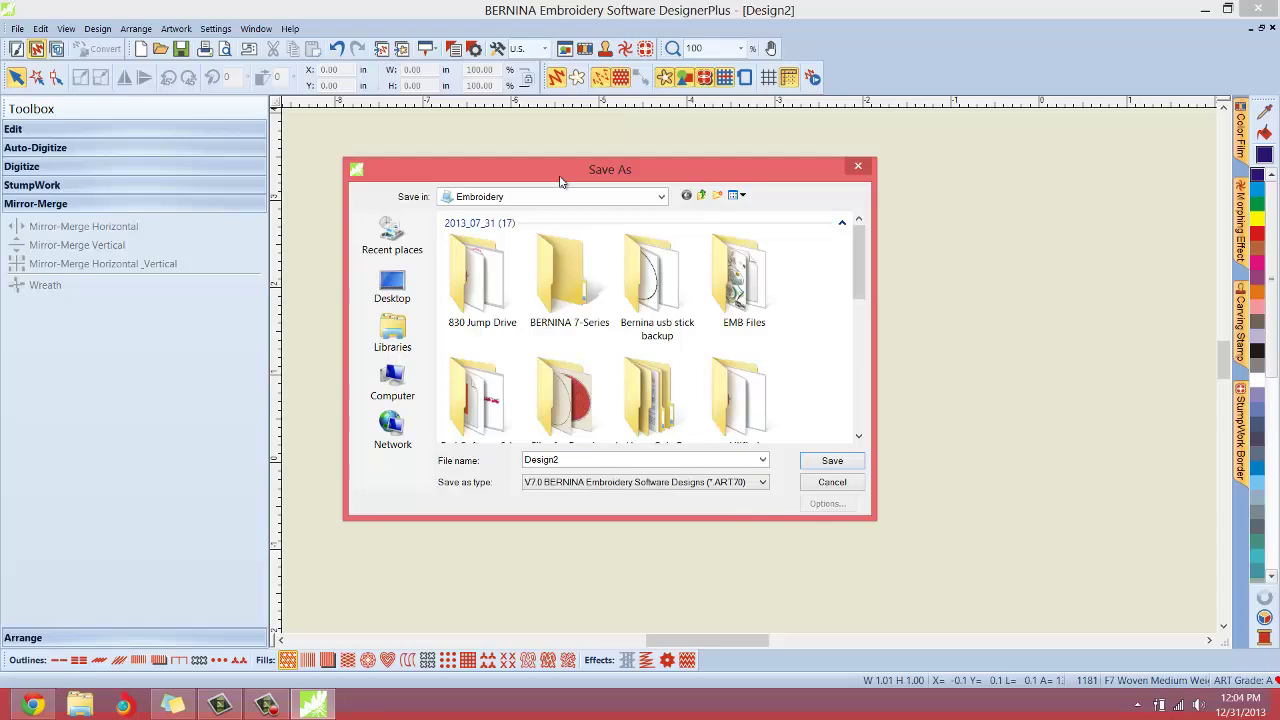
double_click(598, 460)
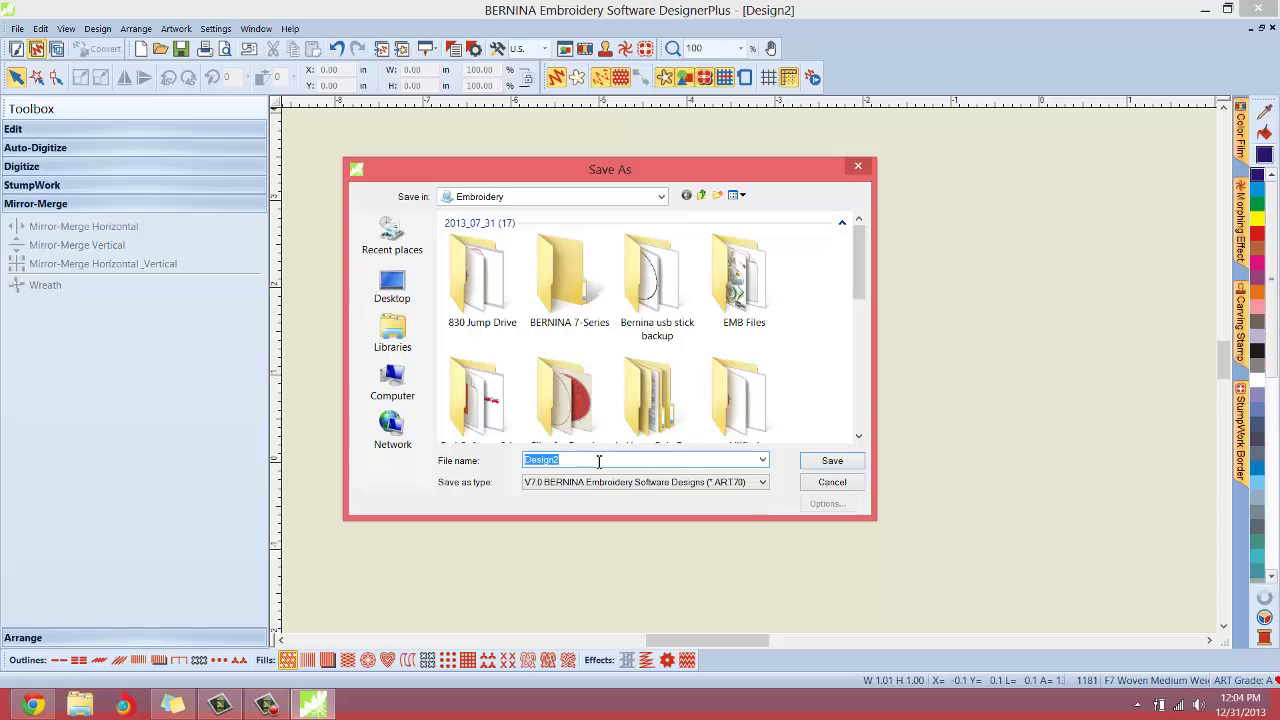
text(Circle 1)
key(Return)
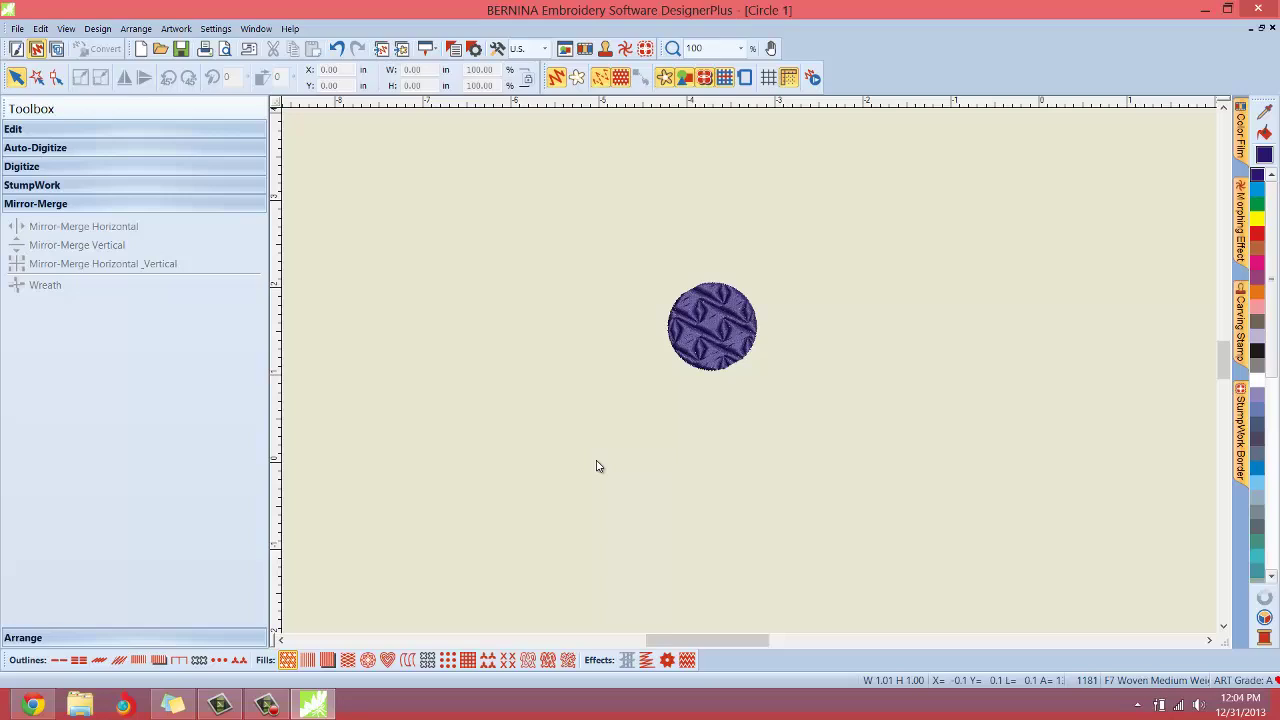
Step: Switch the circle's fill pattern to 058 Ramble (90) and enlarge it to 1.42 by 1.41 inches
click(700, 360)
right_click(700, 360)
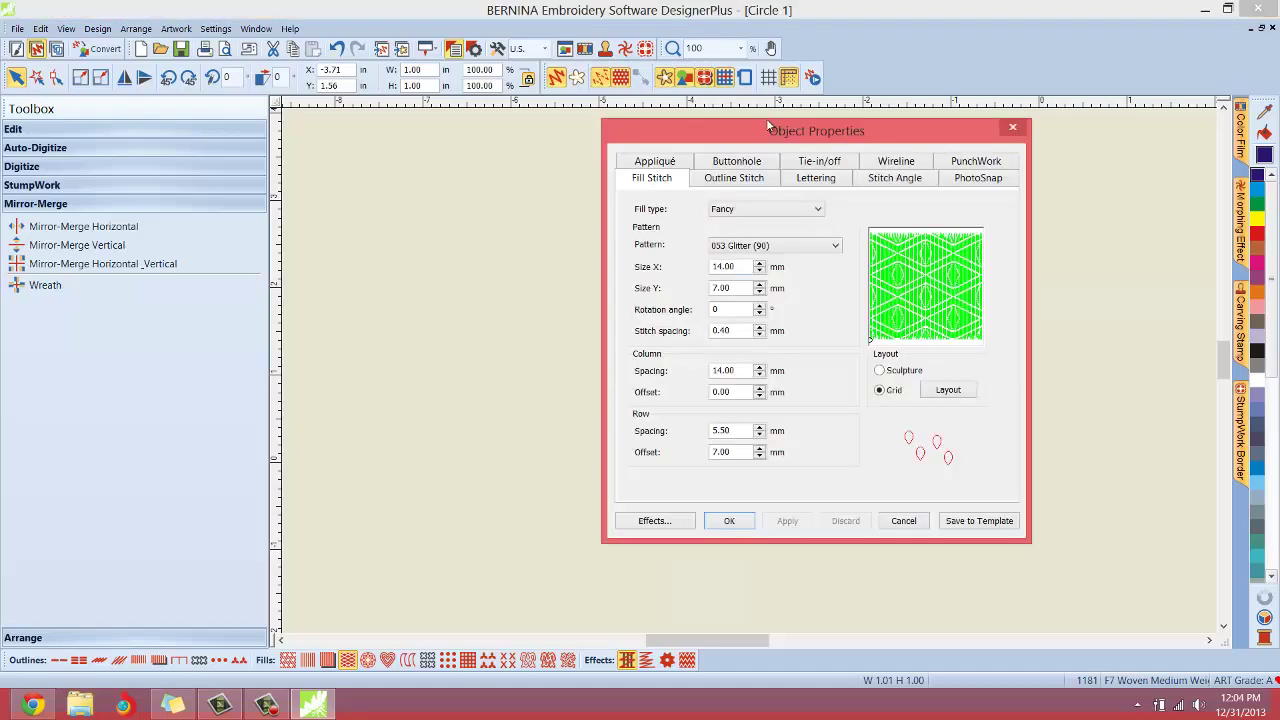
drag(766, 125, 395, 163)
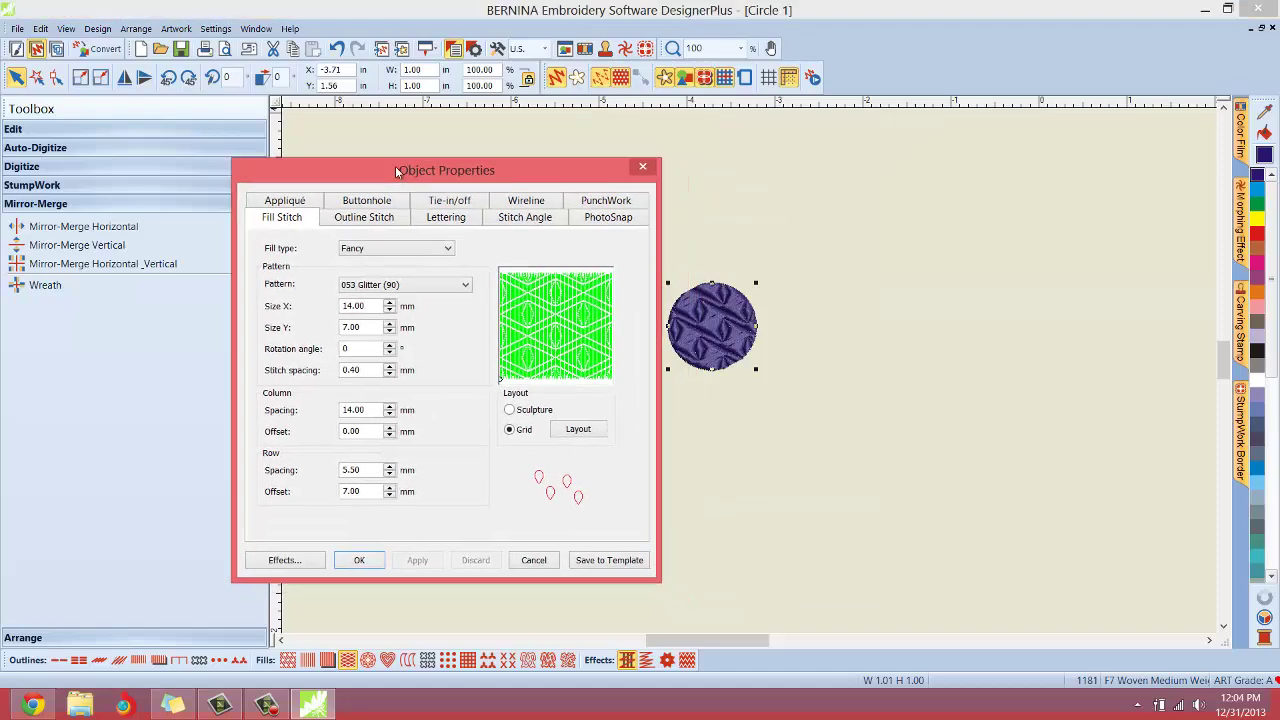
click(416, 288)
click(400, 345)
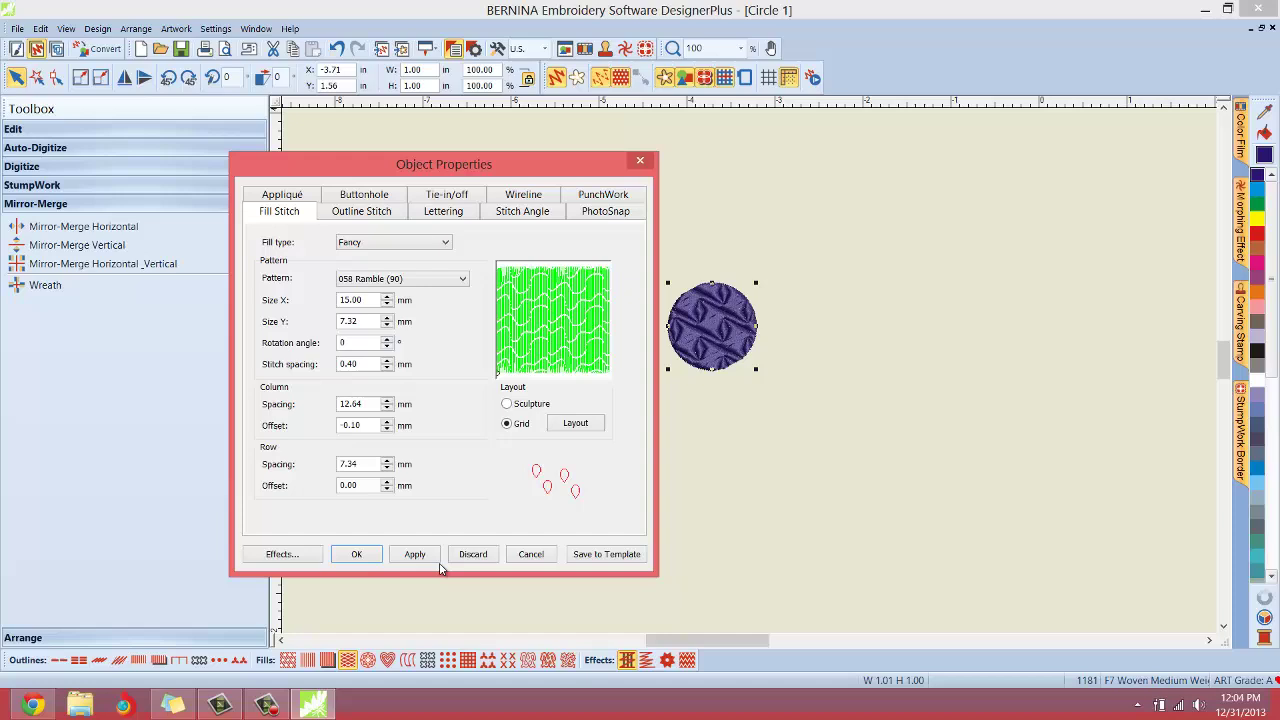
click(416, 554)
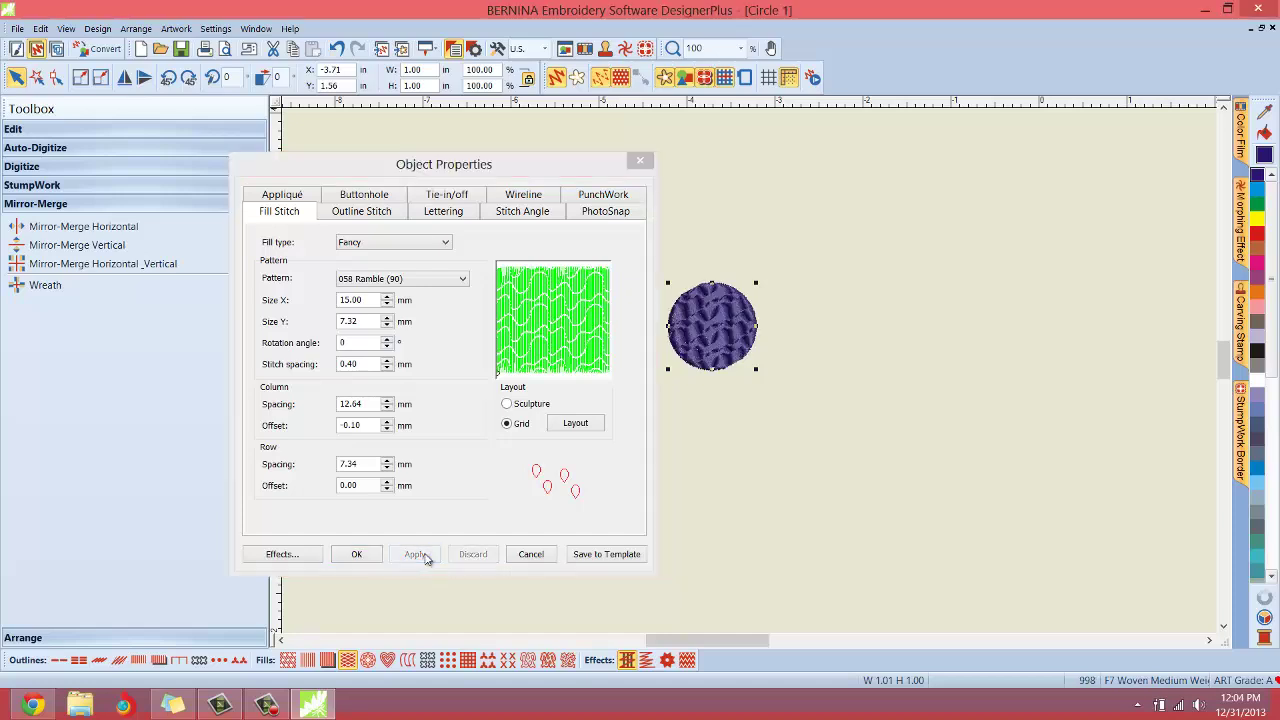
click(356, 554)
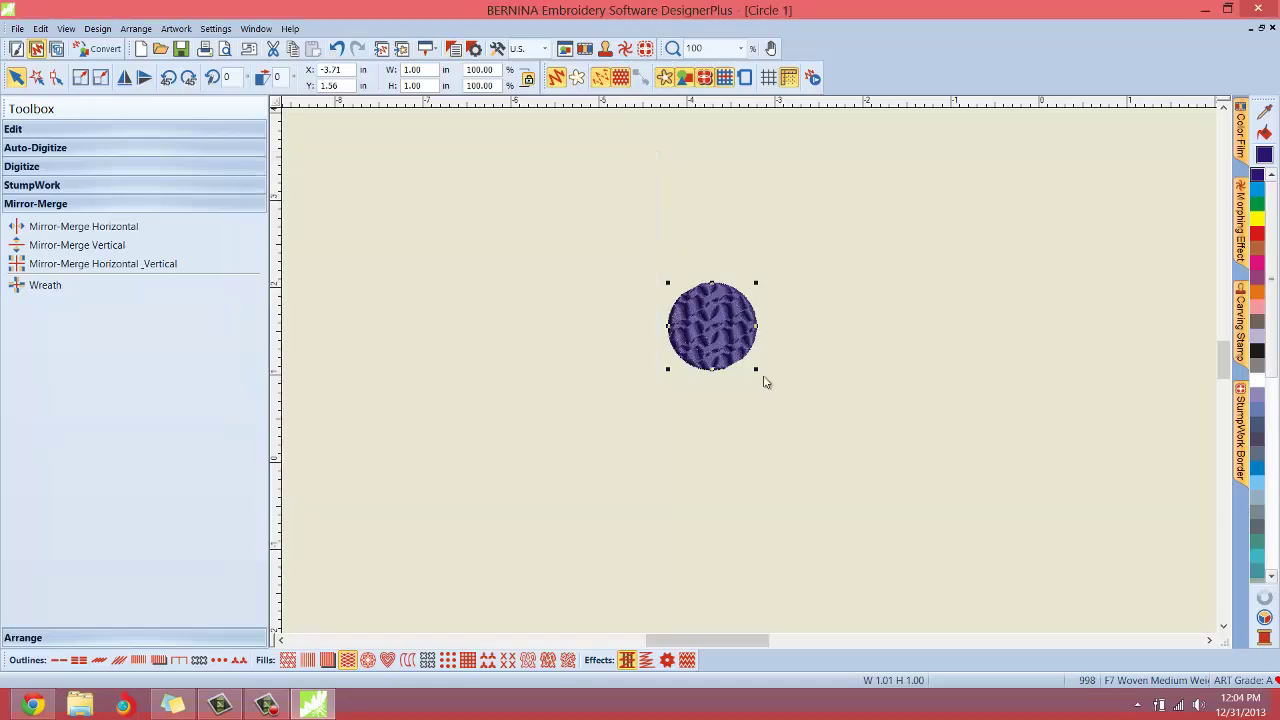
drag(756, 369, 792, 422)
click(530, 375)
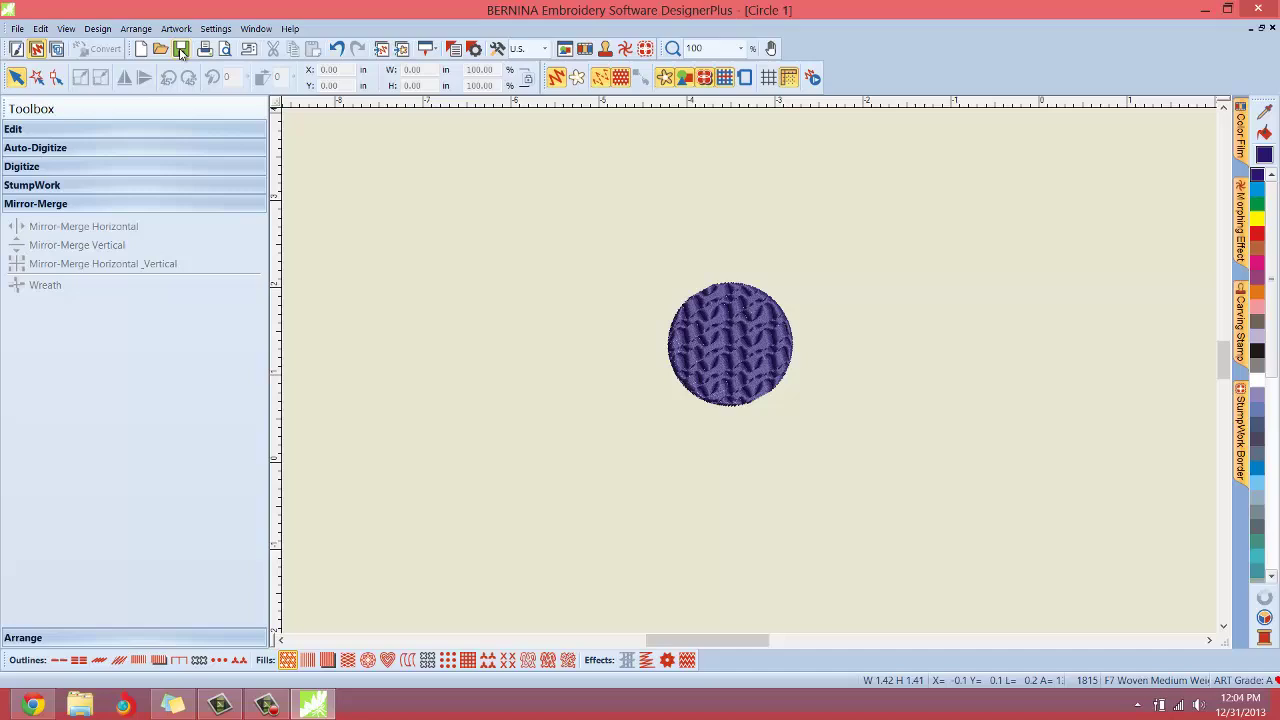
click(17, 28)
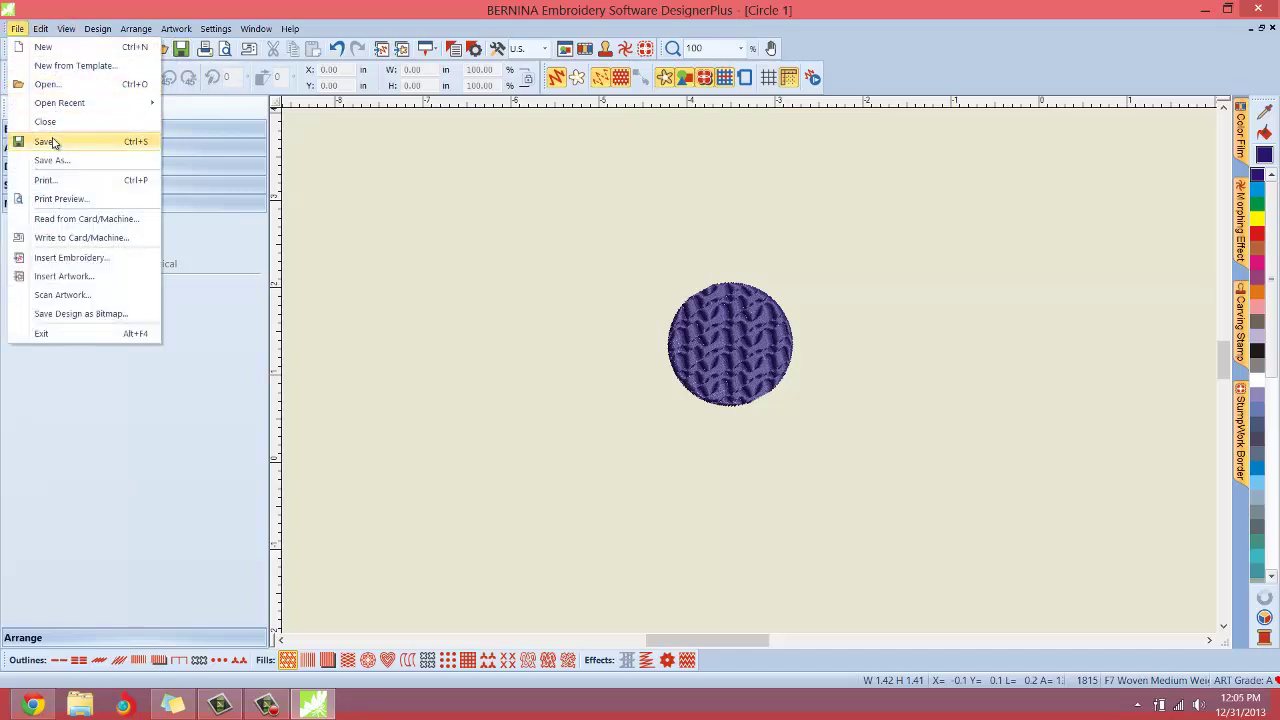
click(425, 248)
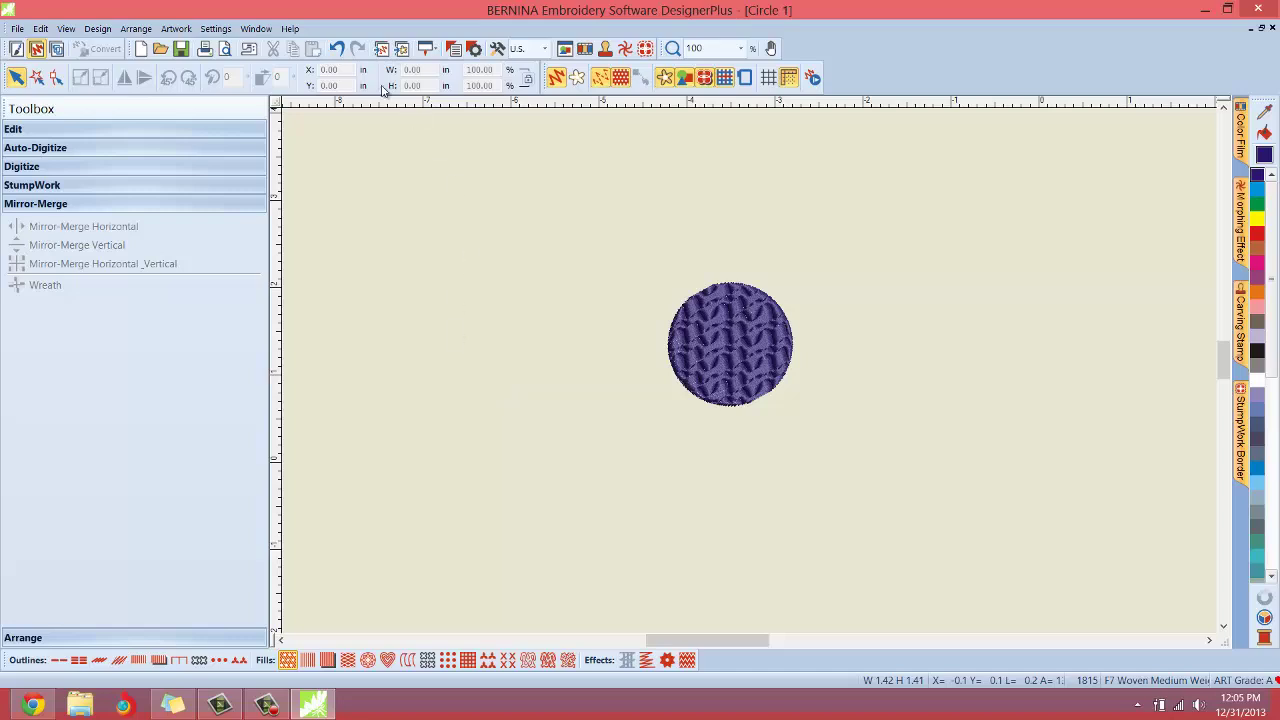
click(337, 48)
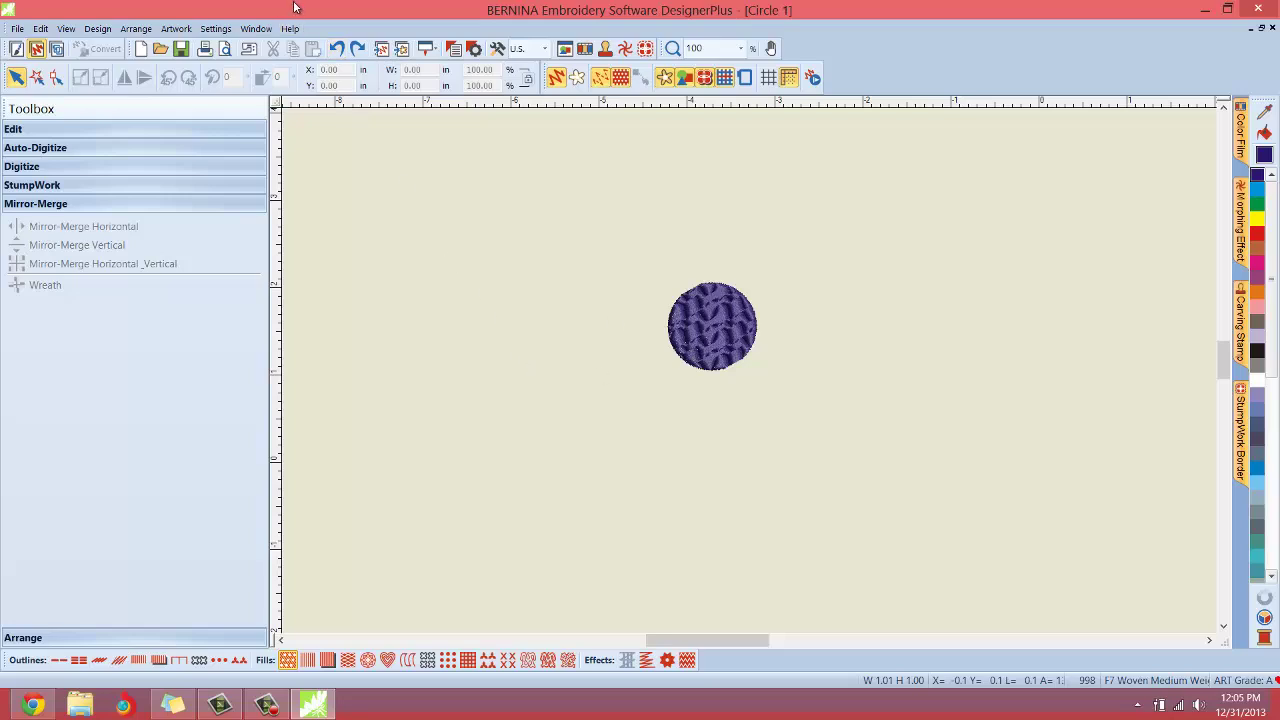
click(337, 48)
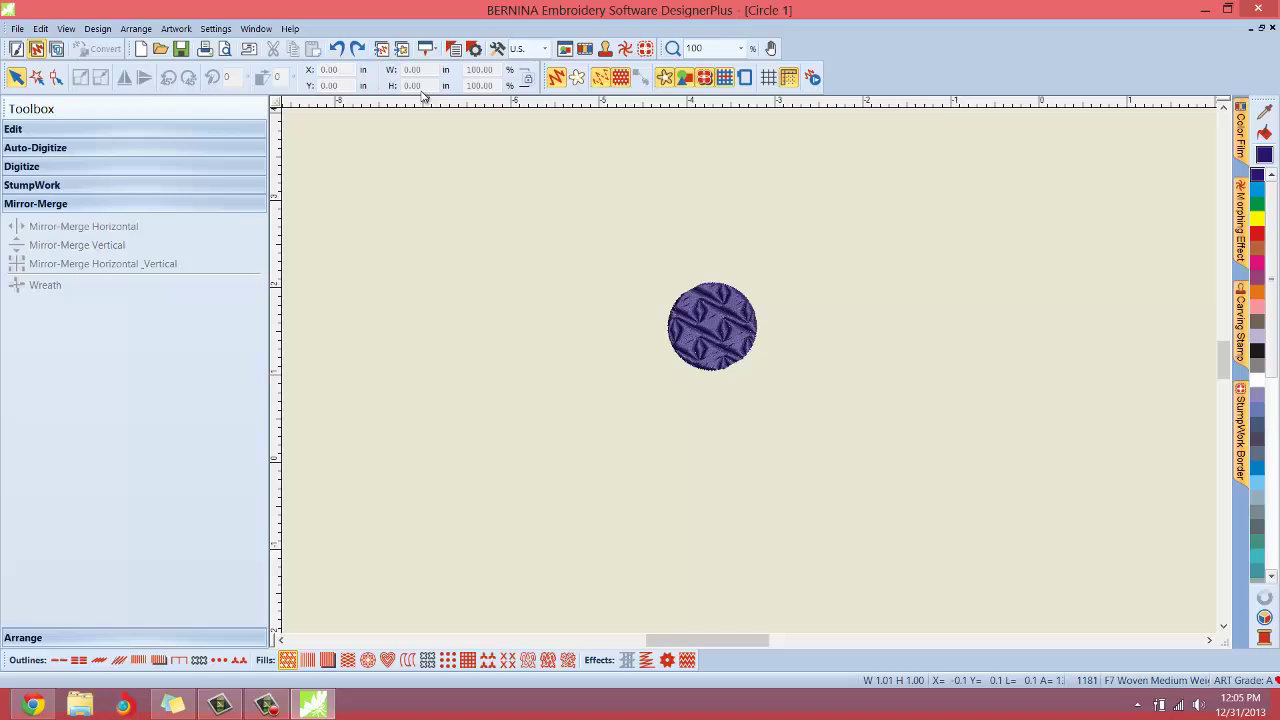
click(357, 48)
click(357, 48)
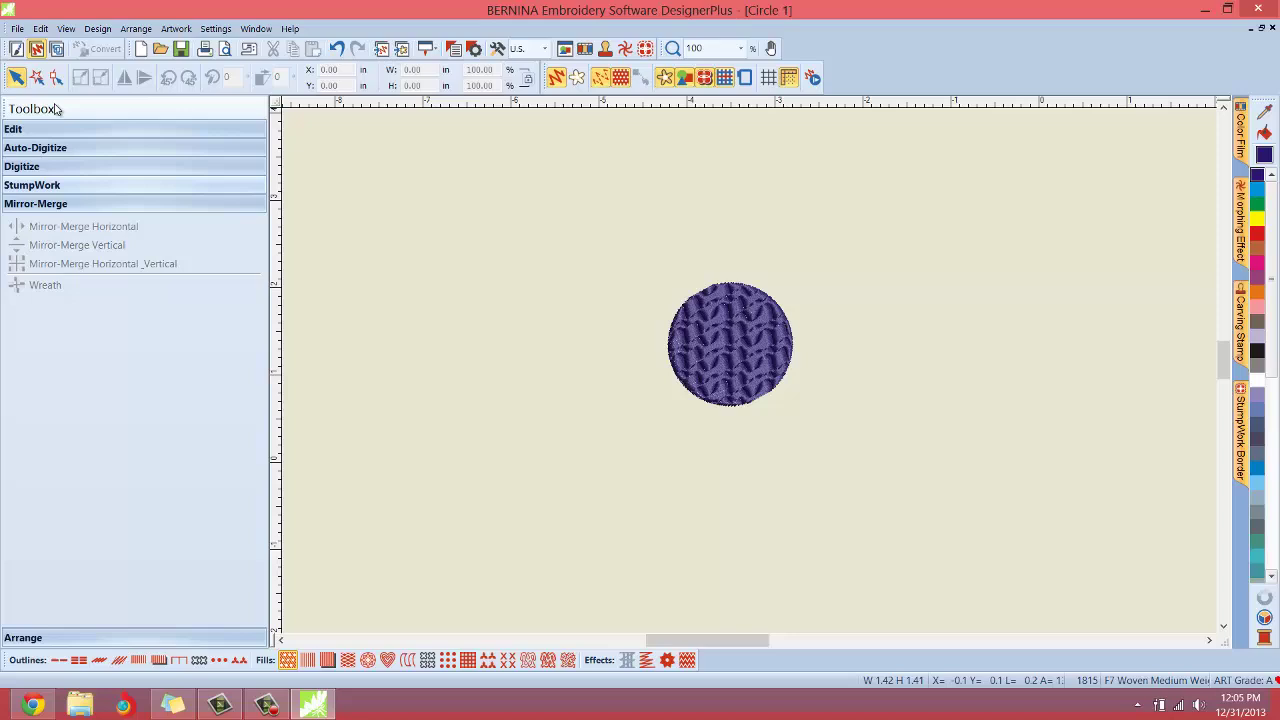
Step: Save As the Ramble-filled circle, renaming the file from Circle 1 to 'Circle 2'
click(20, 28)
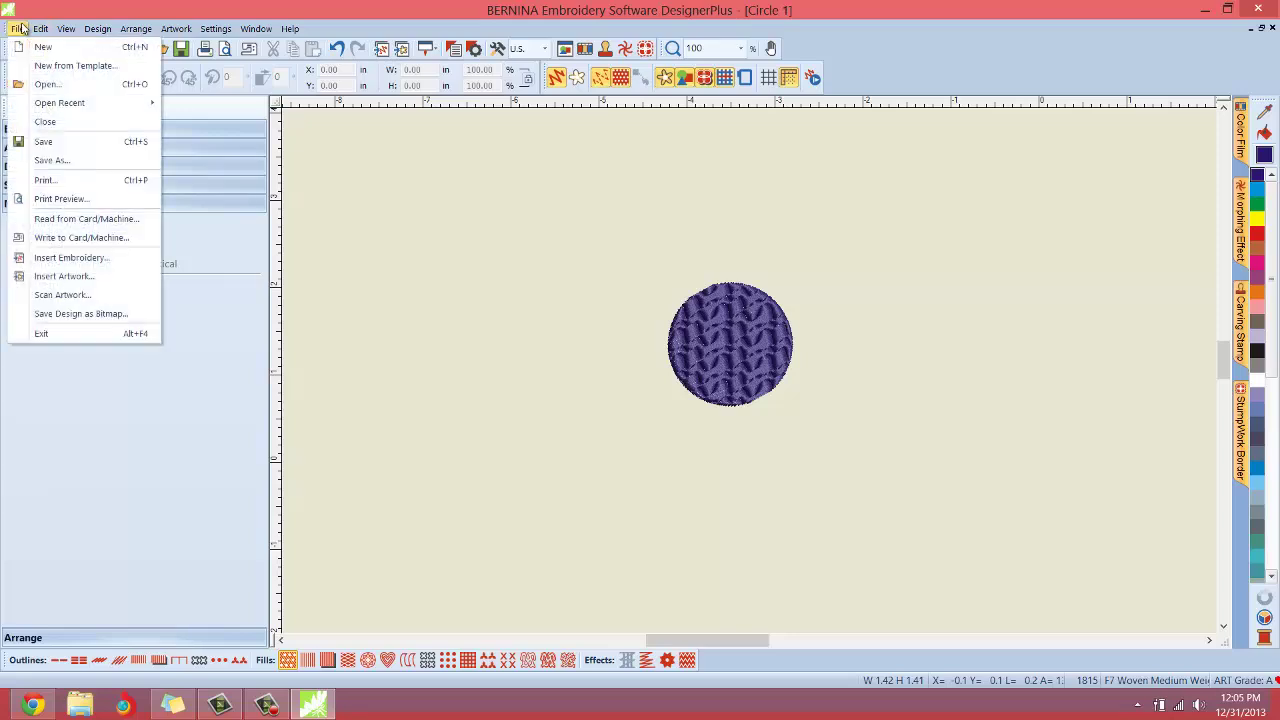
click(167, 15)
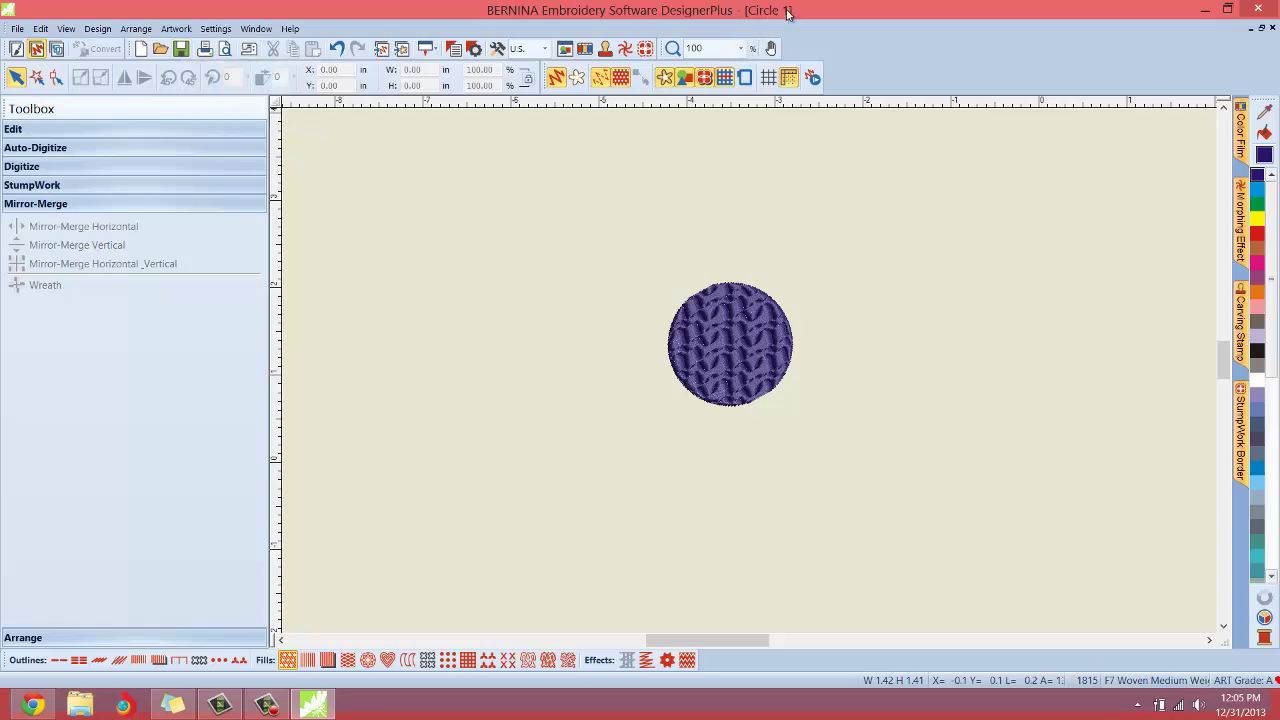
click(18, 29)
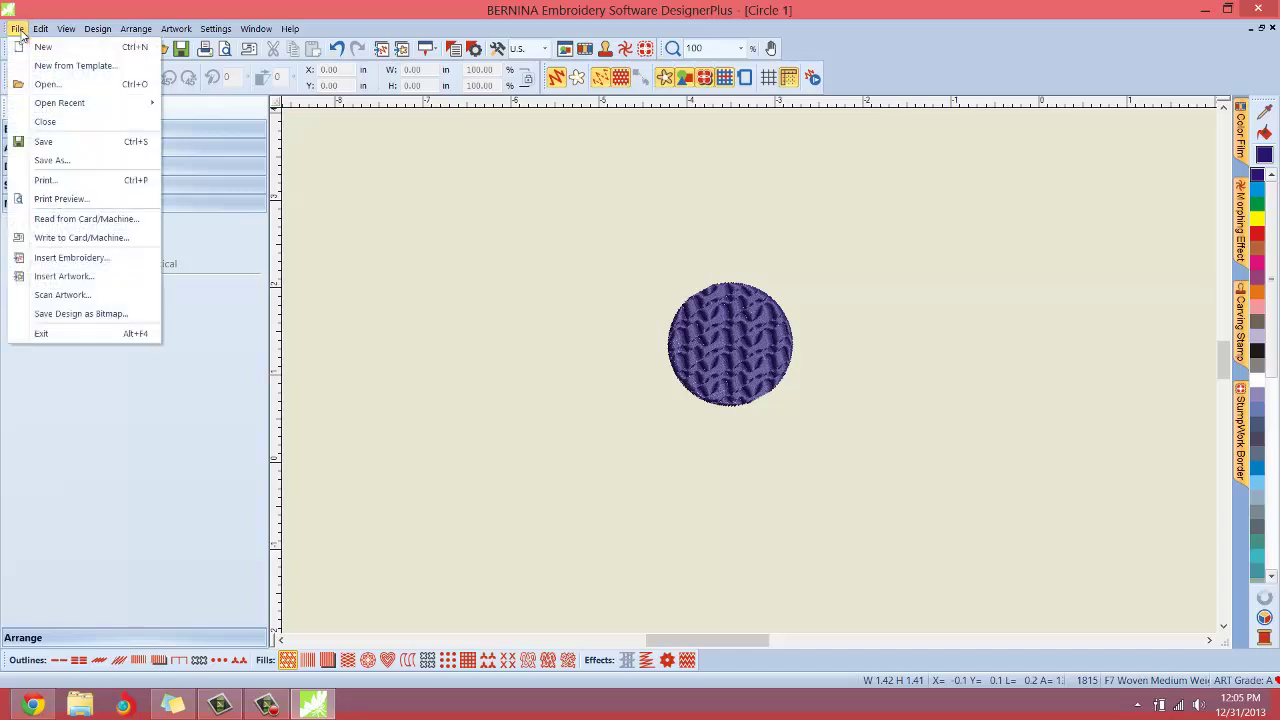
click(47, 160)
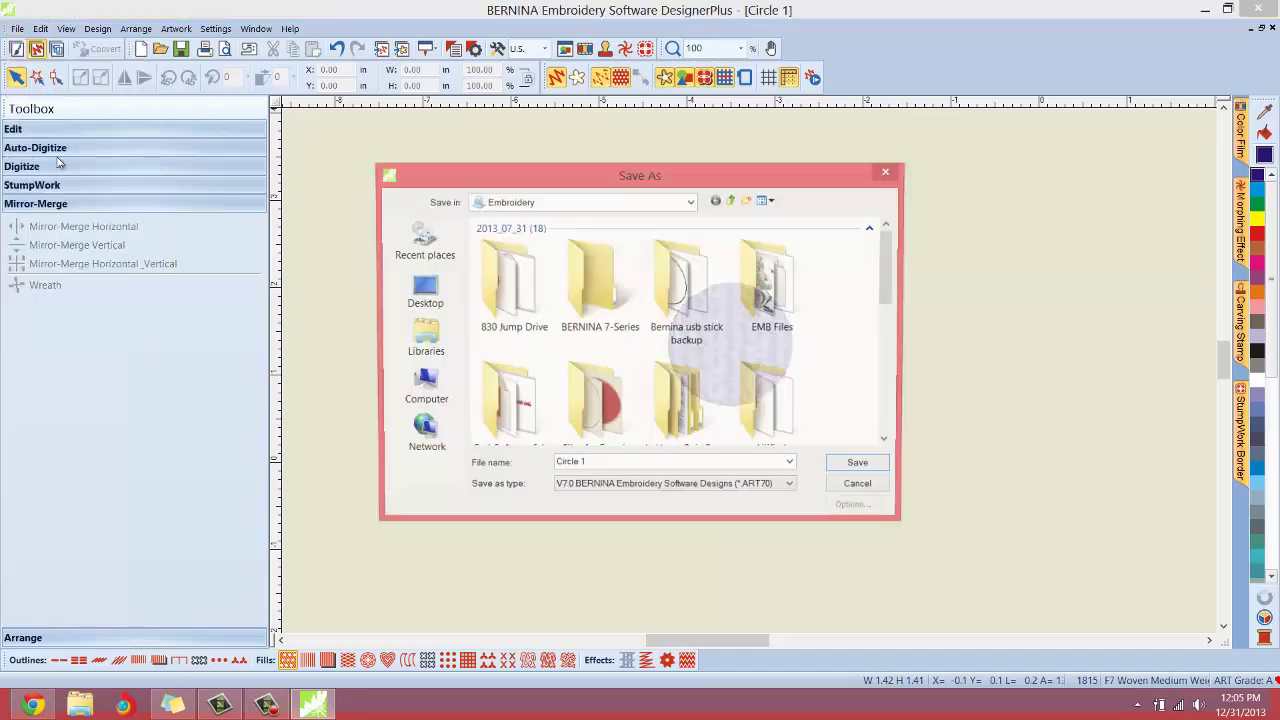
click(605, 469)
key(BackSpace)
text(2)
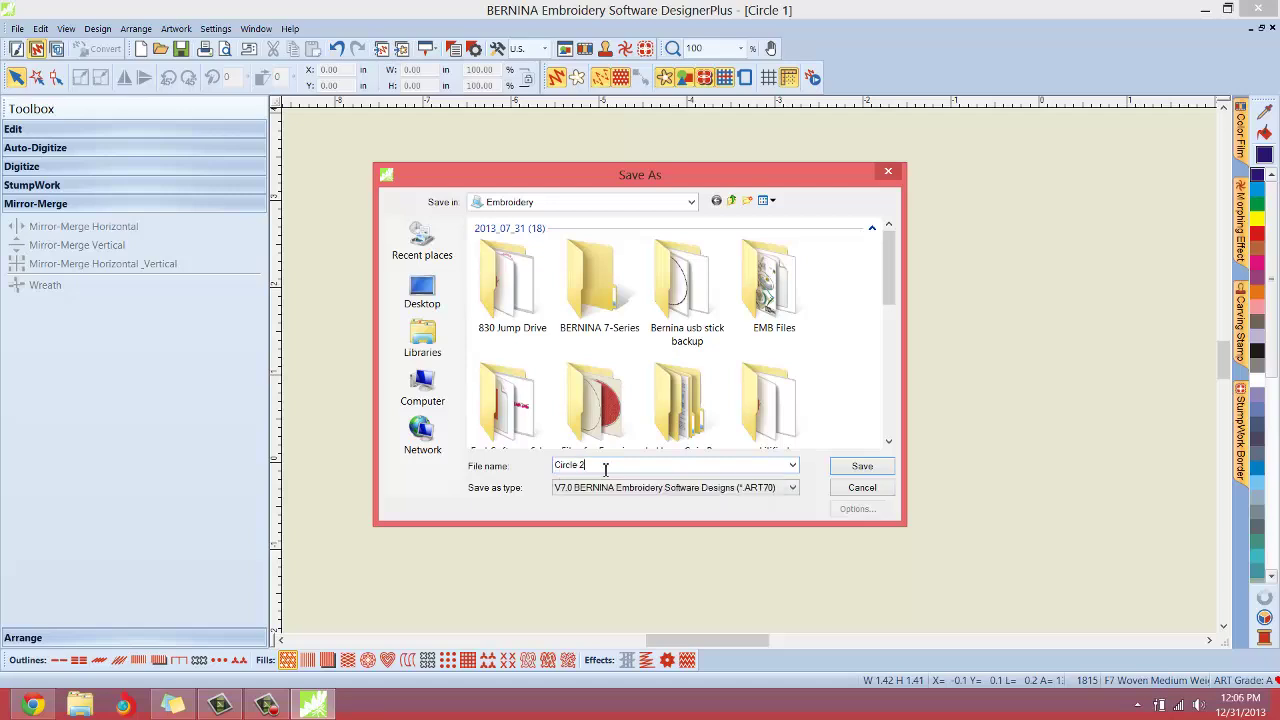
key(Return)
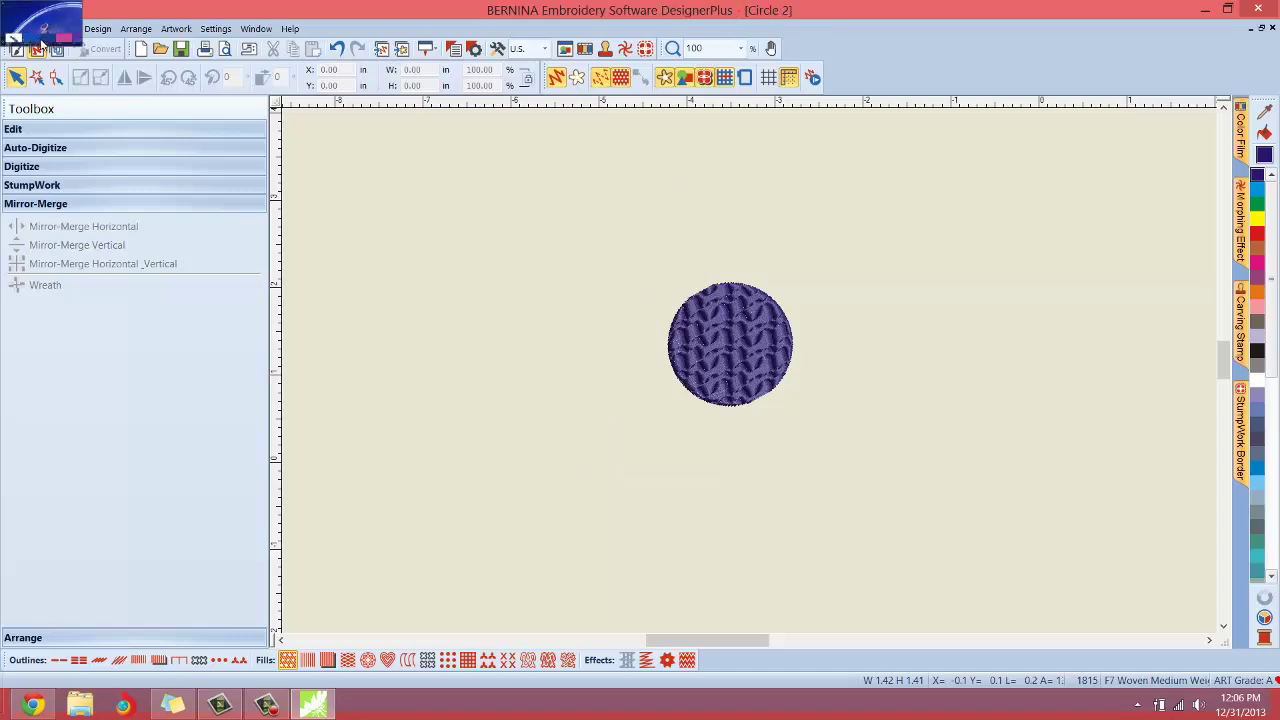
click(18, 29)
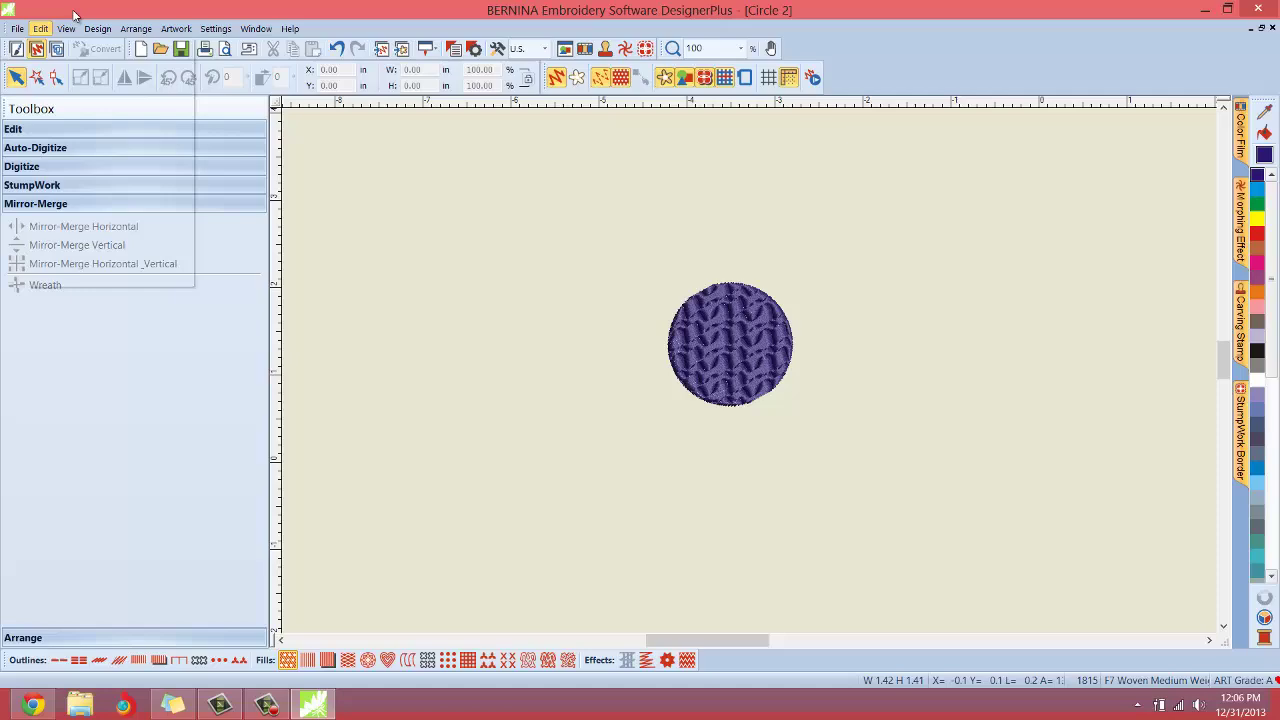
click(161, 50)
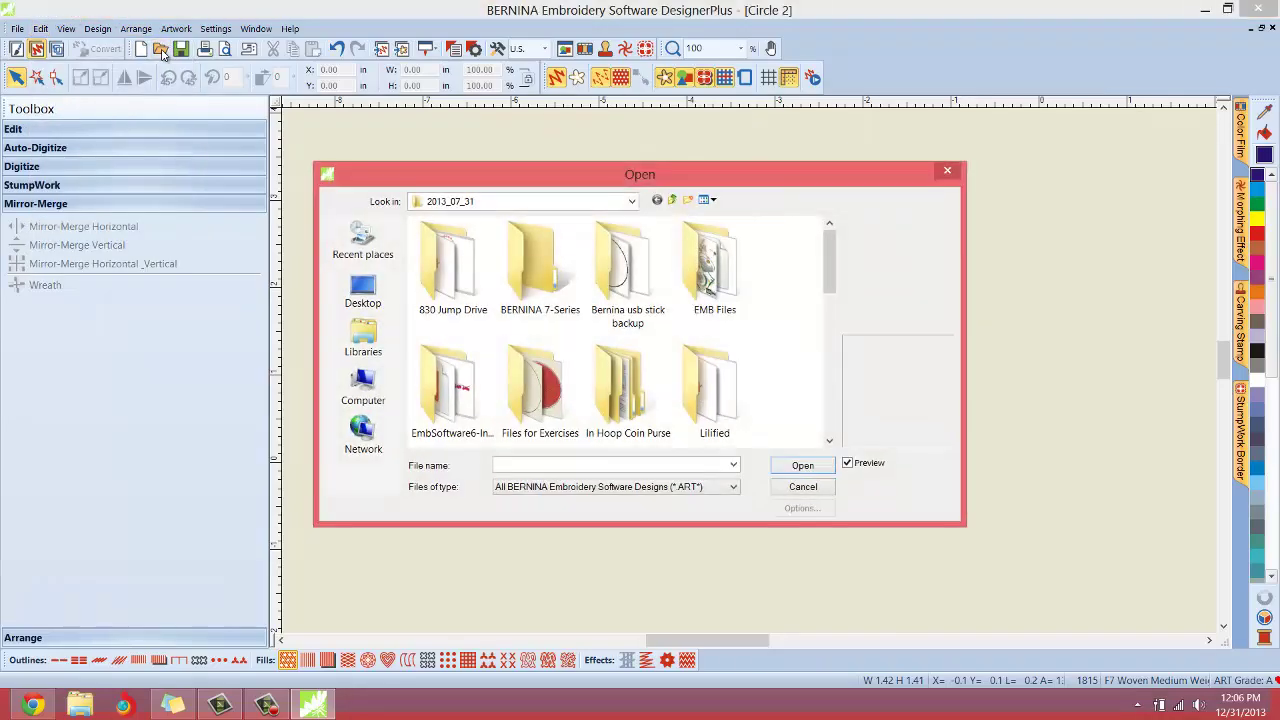
click(375, 352)
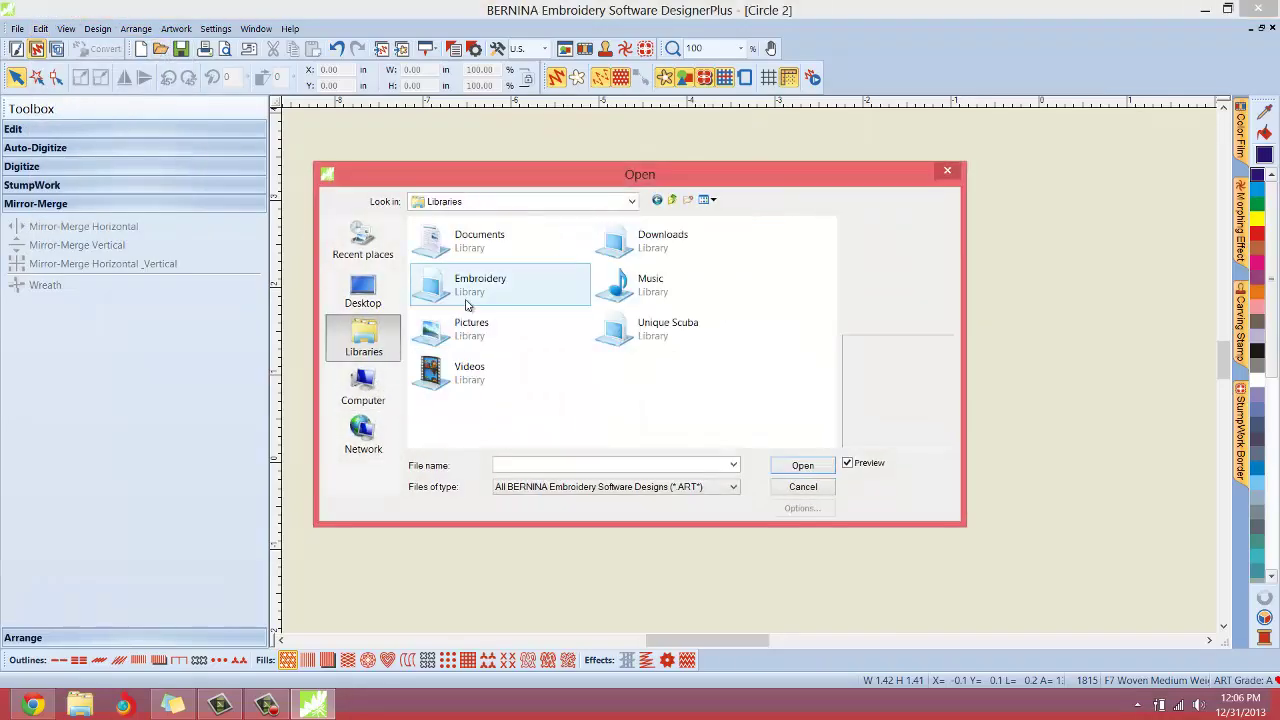
double_click(437, 280)
text(cir)
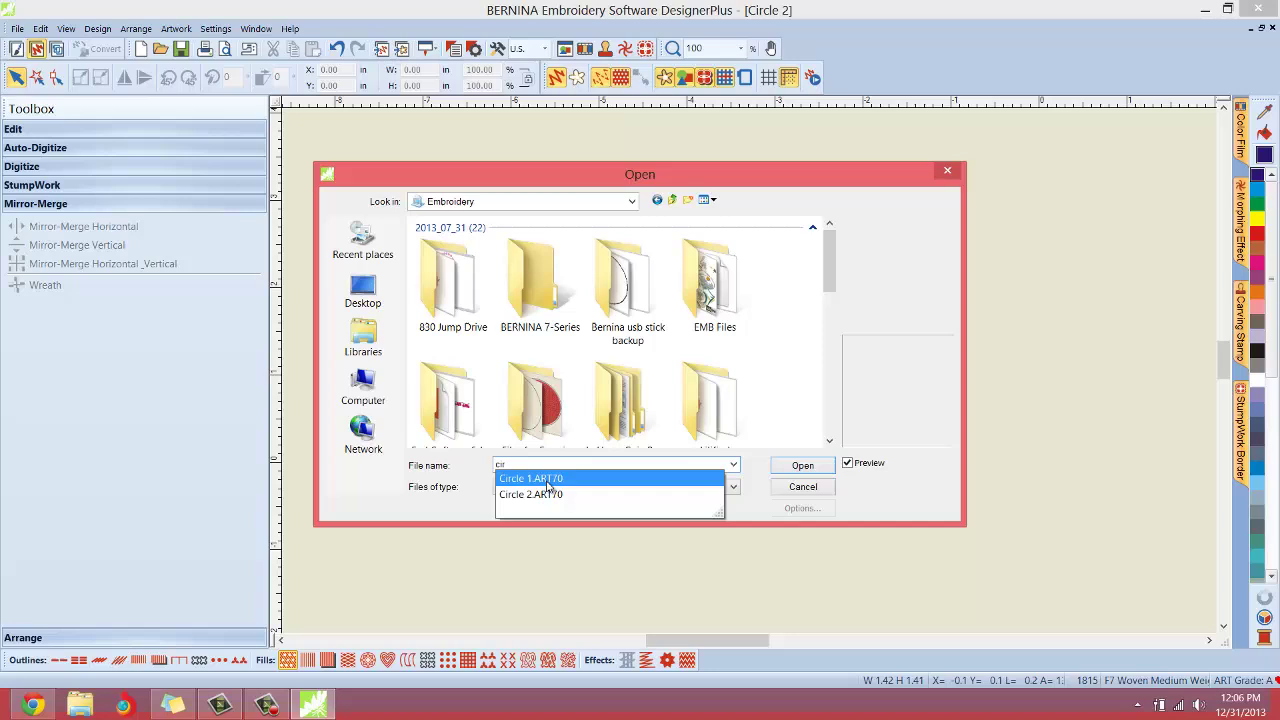
click(548, 479)
click(786, 472)
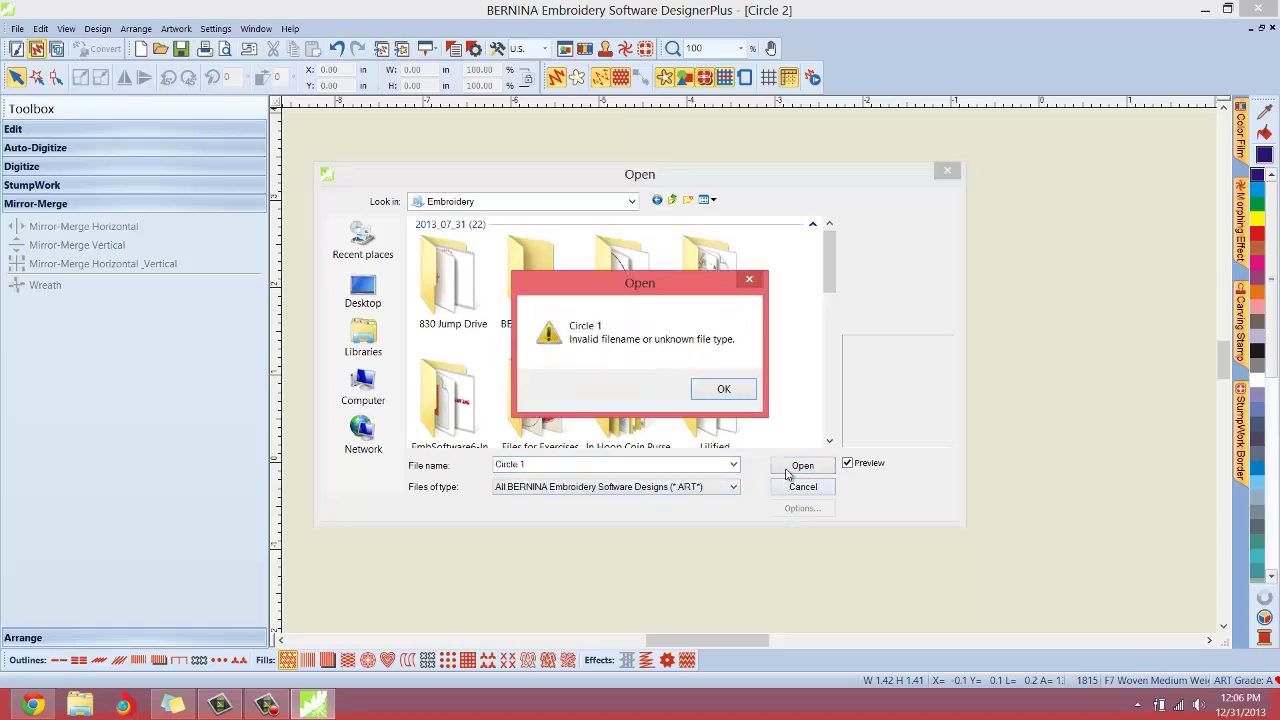
click(720, 391)
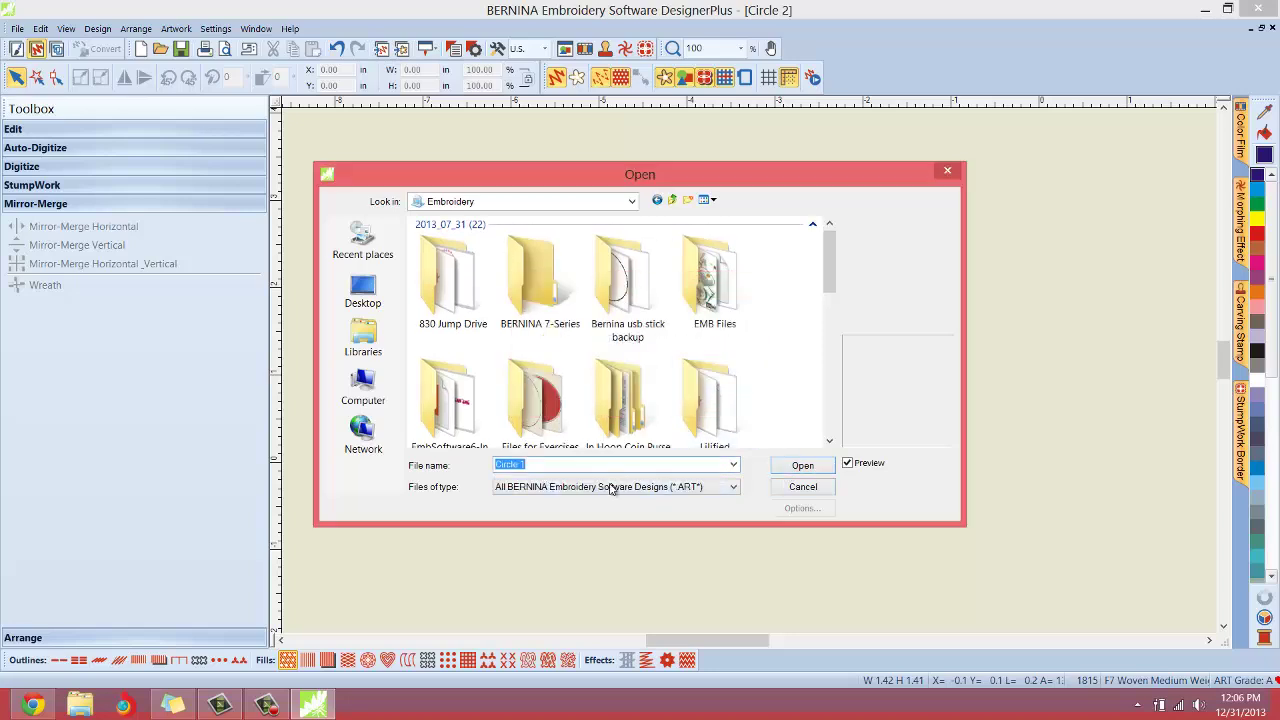
click(786, 470)
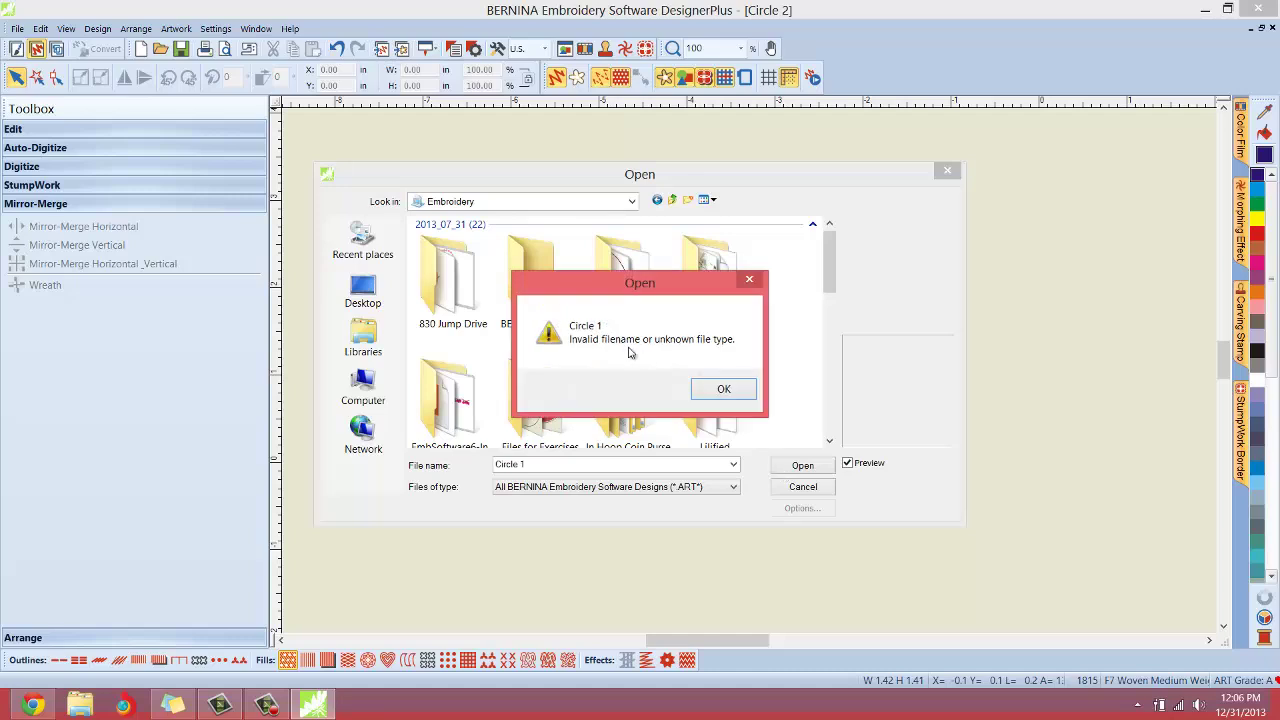
click(720, 390)
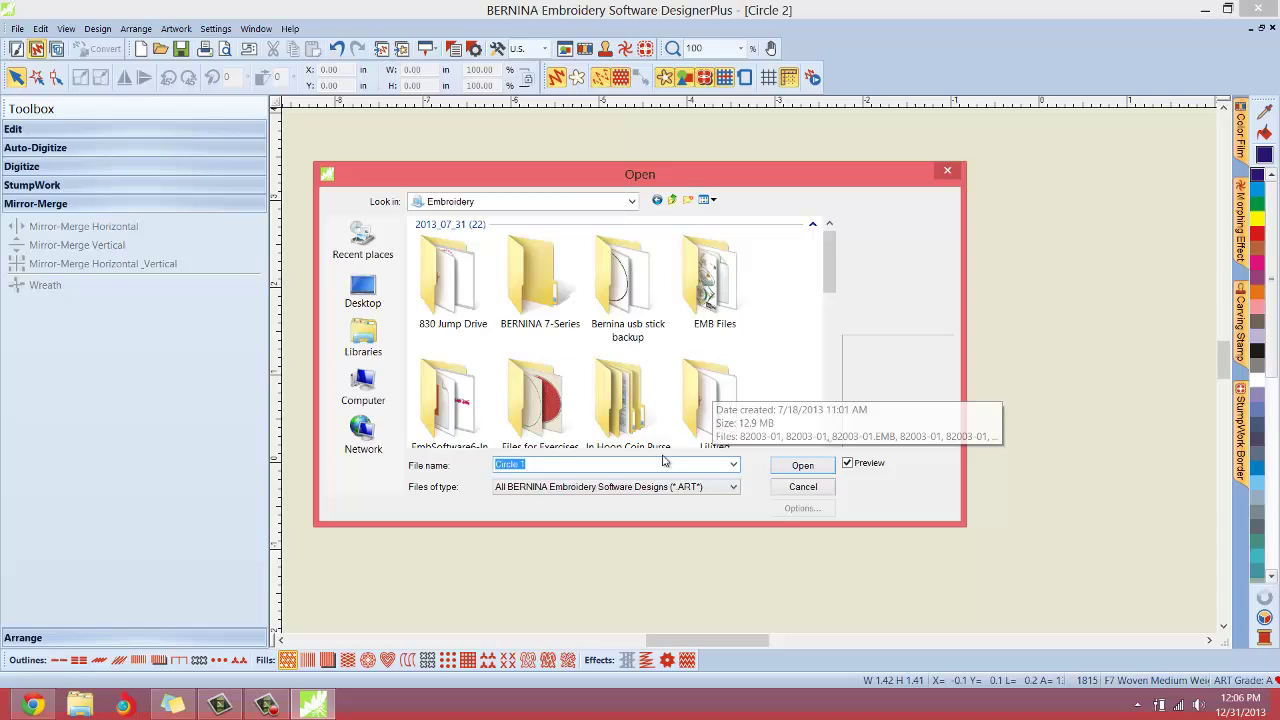
text(cir)
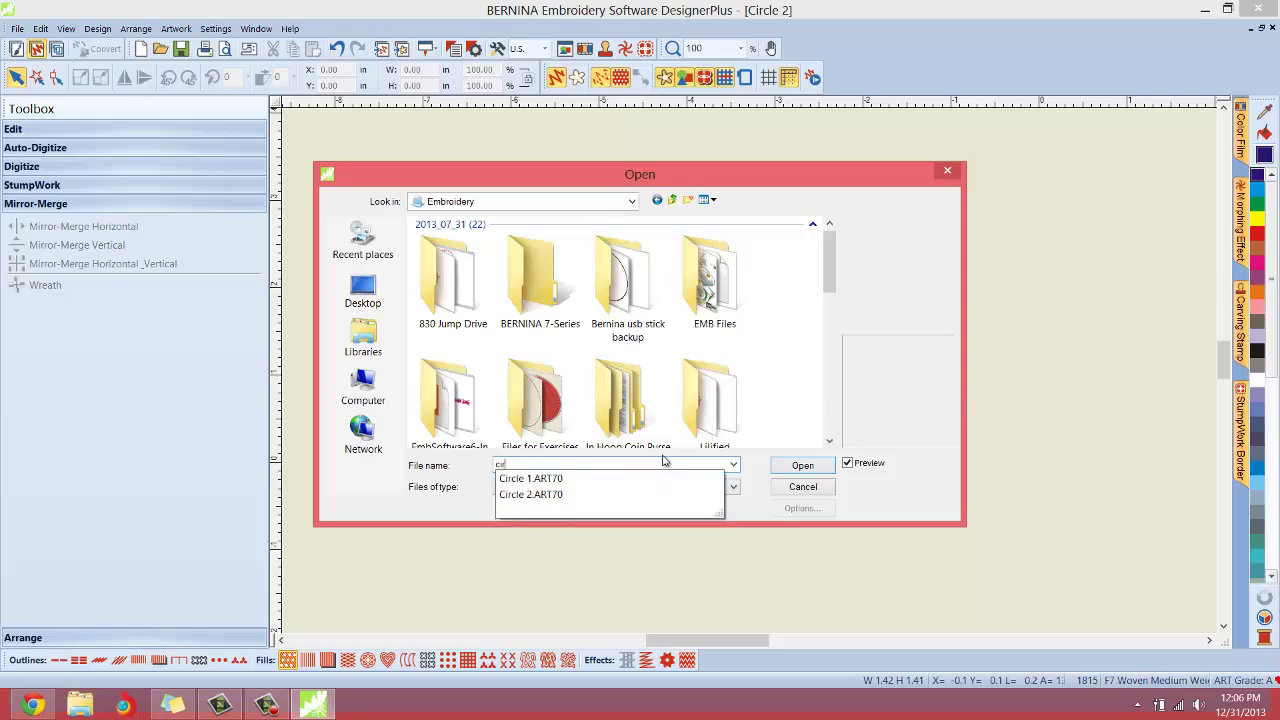
click(610, 480)
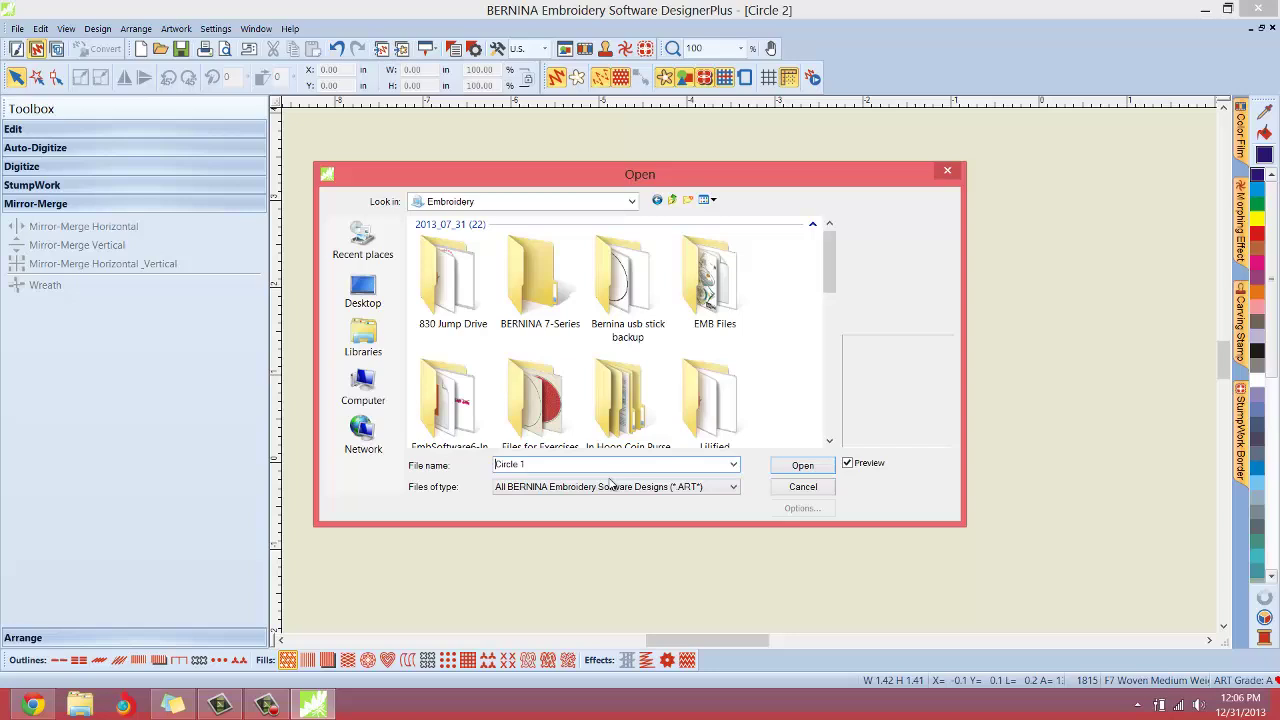
click(810, 472)
click(808, 389)
click(802, 487)
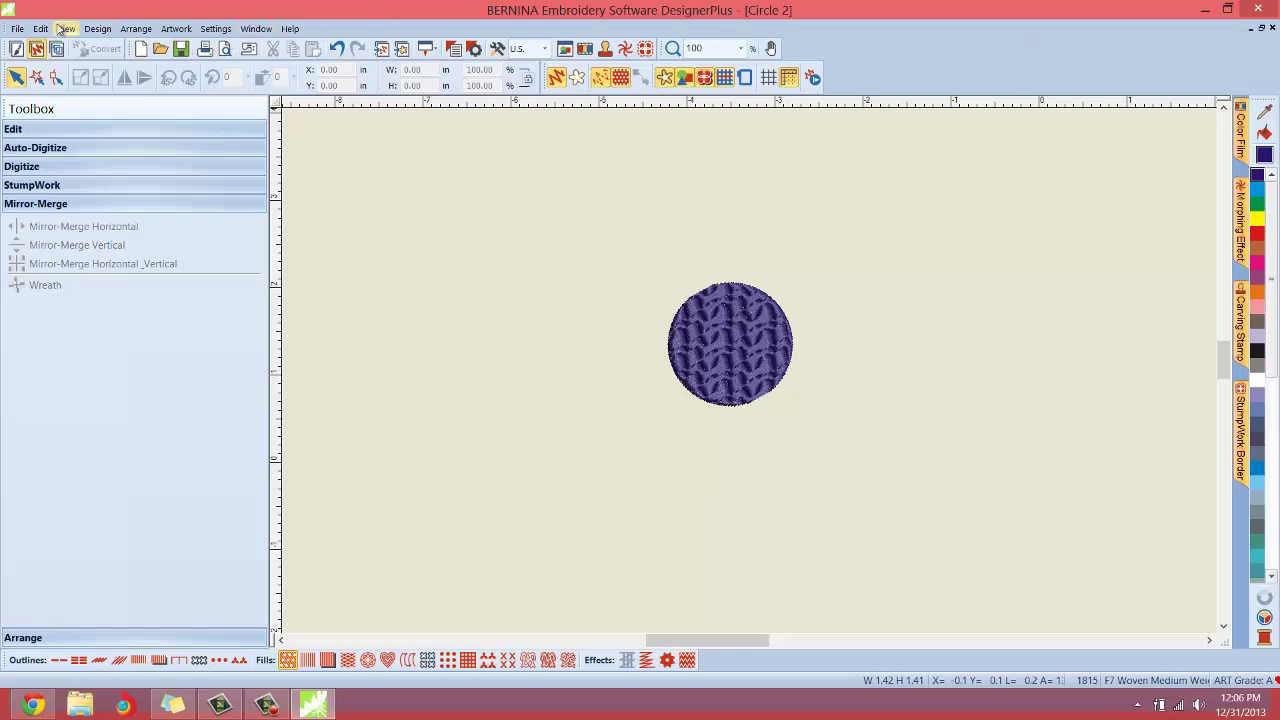
Step: Open the recent design Circle 1 from the File menu
click(20, 28)
mouse_move(45, 103)
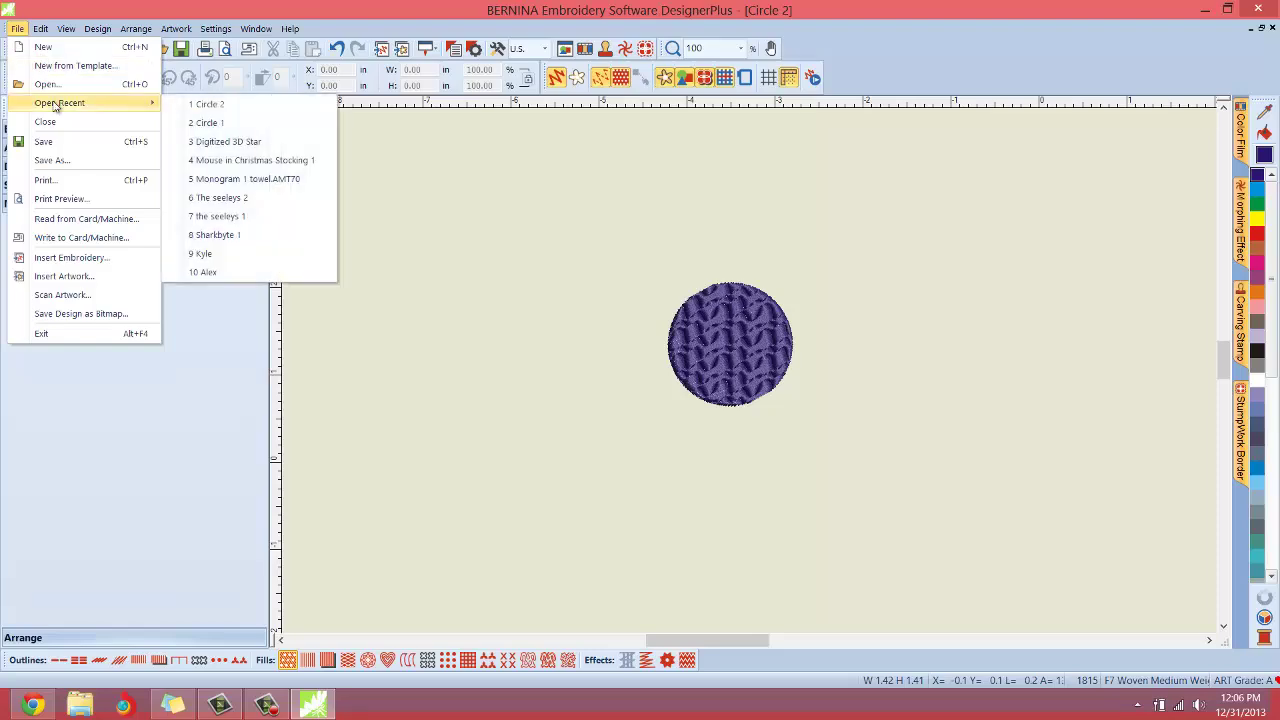
click(212, 122)
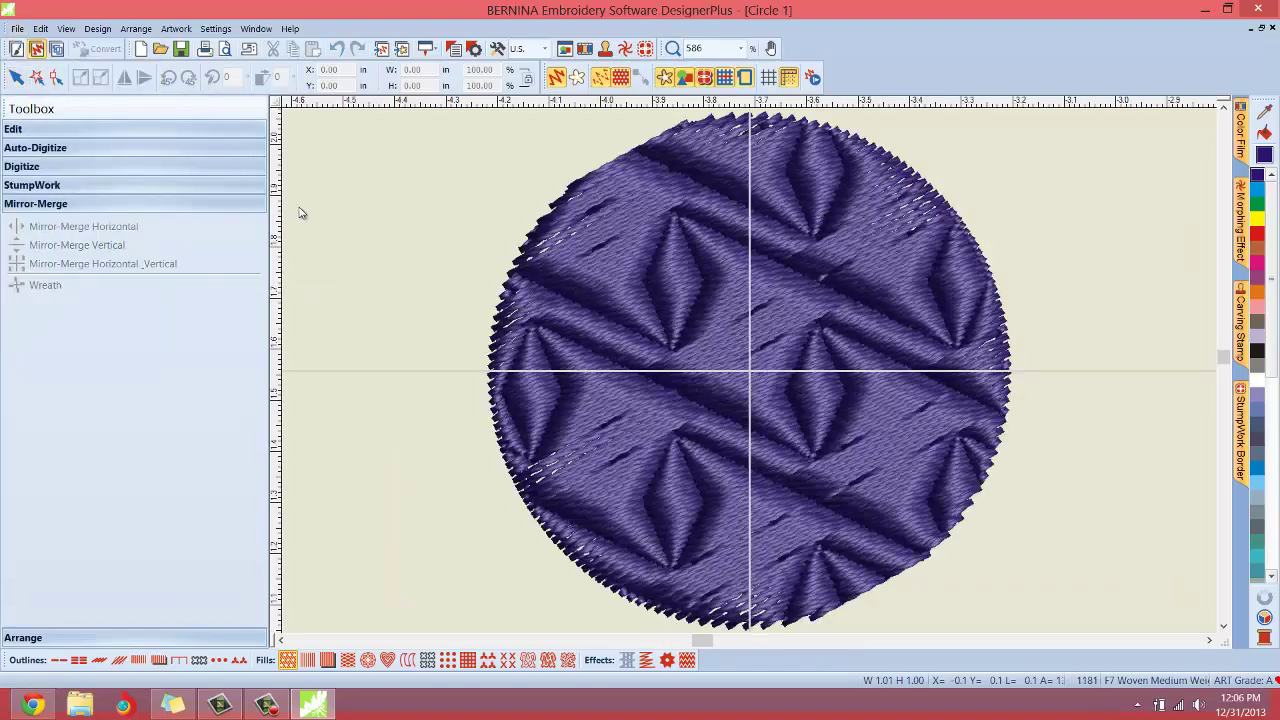
Step: Restore Circle 1's window and bring the Circle 2 window to the front
scroll(426, 309, down, 3)
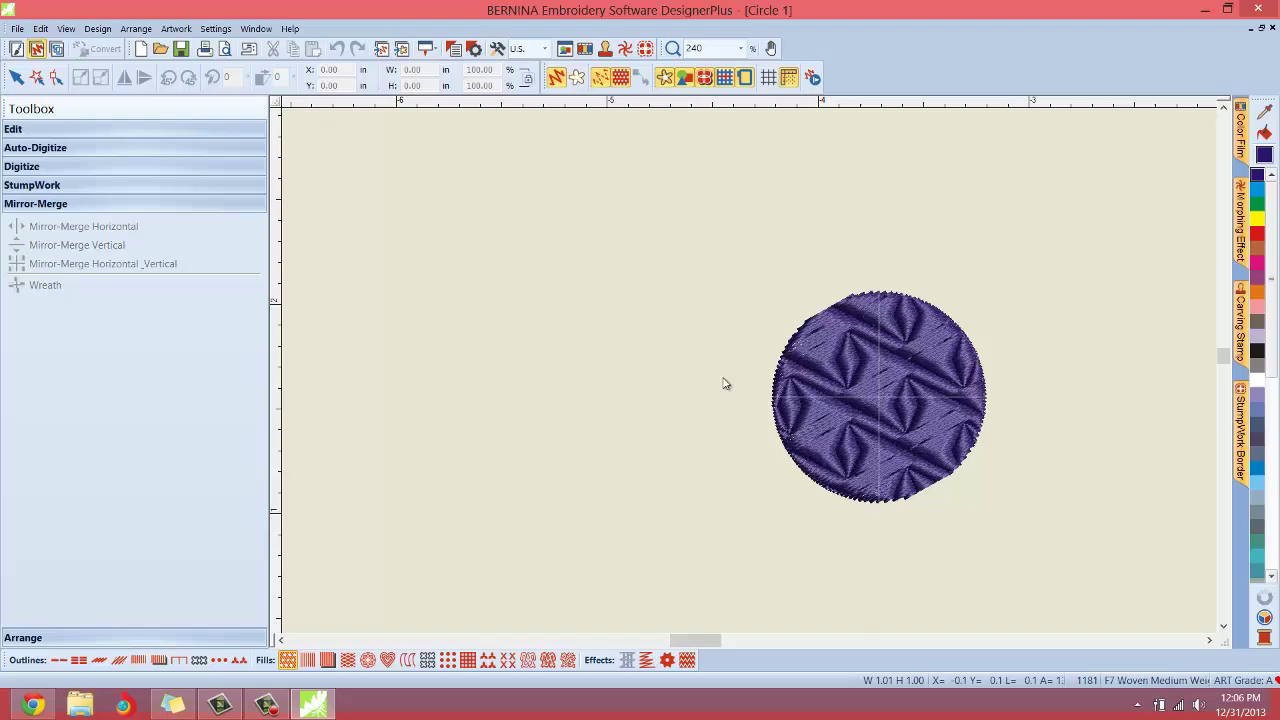
scroll(763, 363, down, 2)
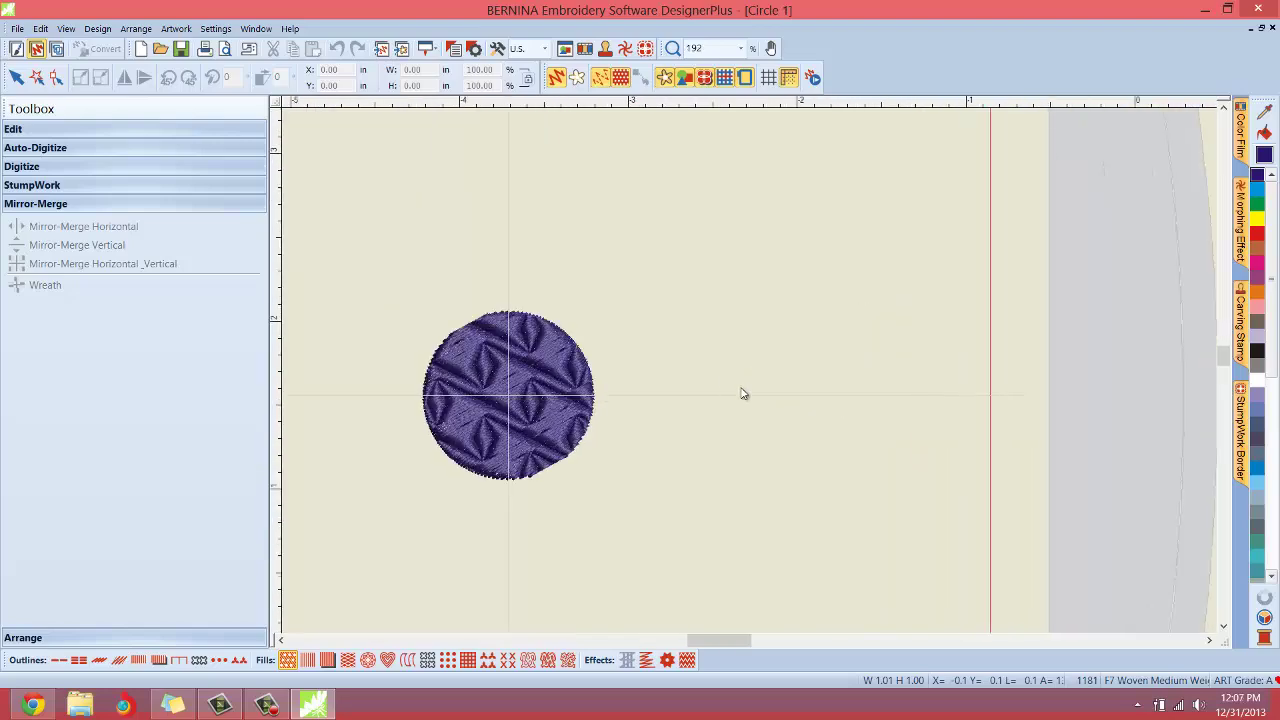
scroll(702, 398, down, 1)
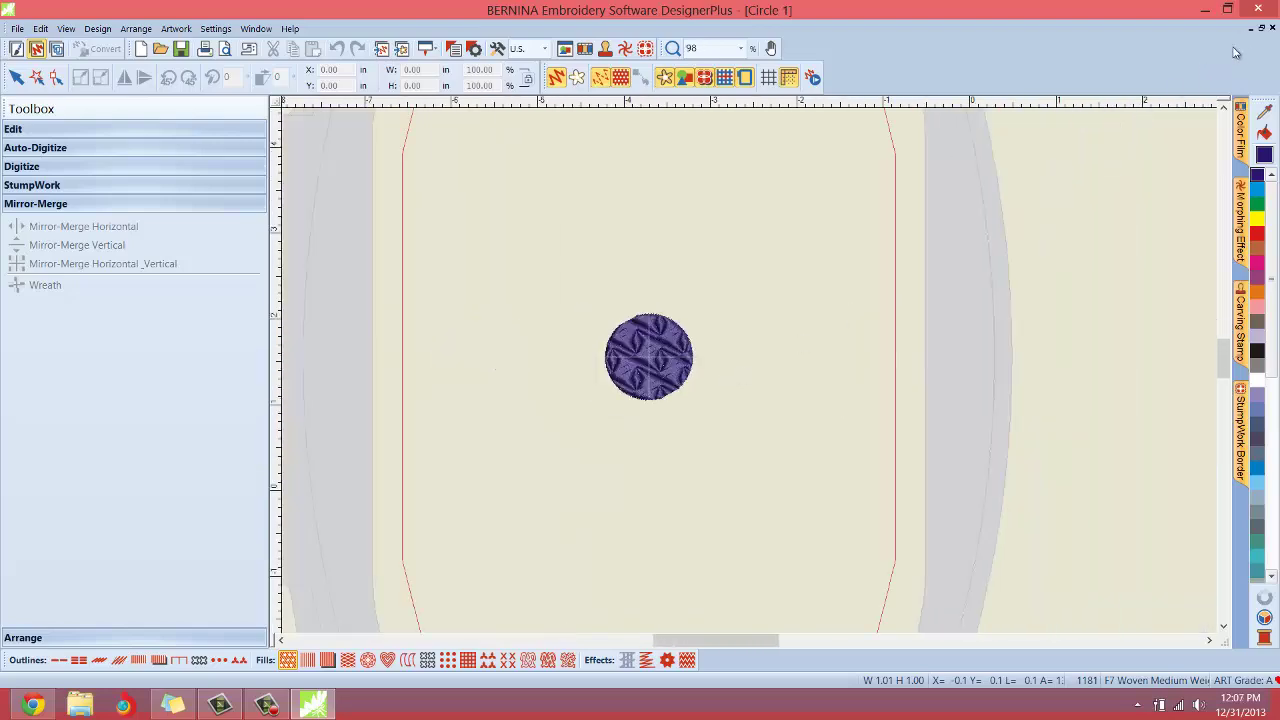
click(1264, 30)
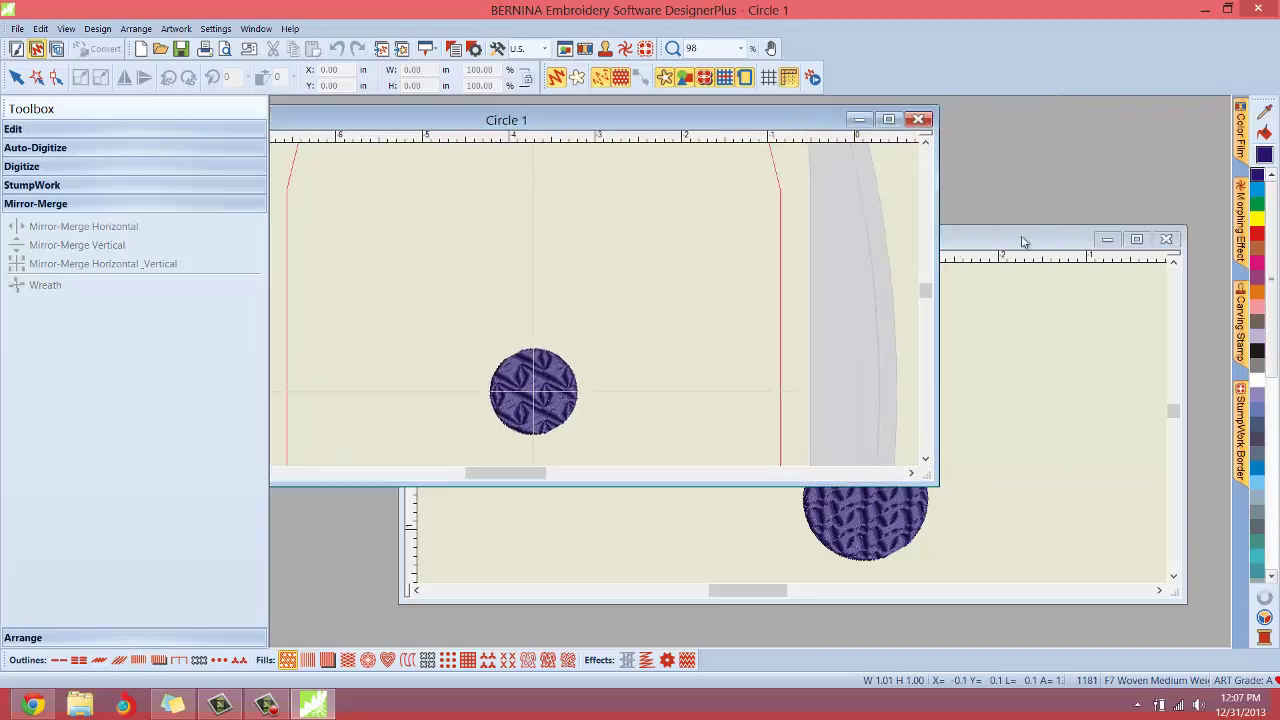
drag(1030, 240, 952, 186)
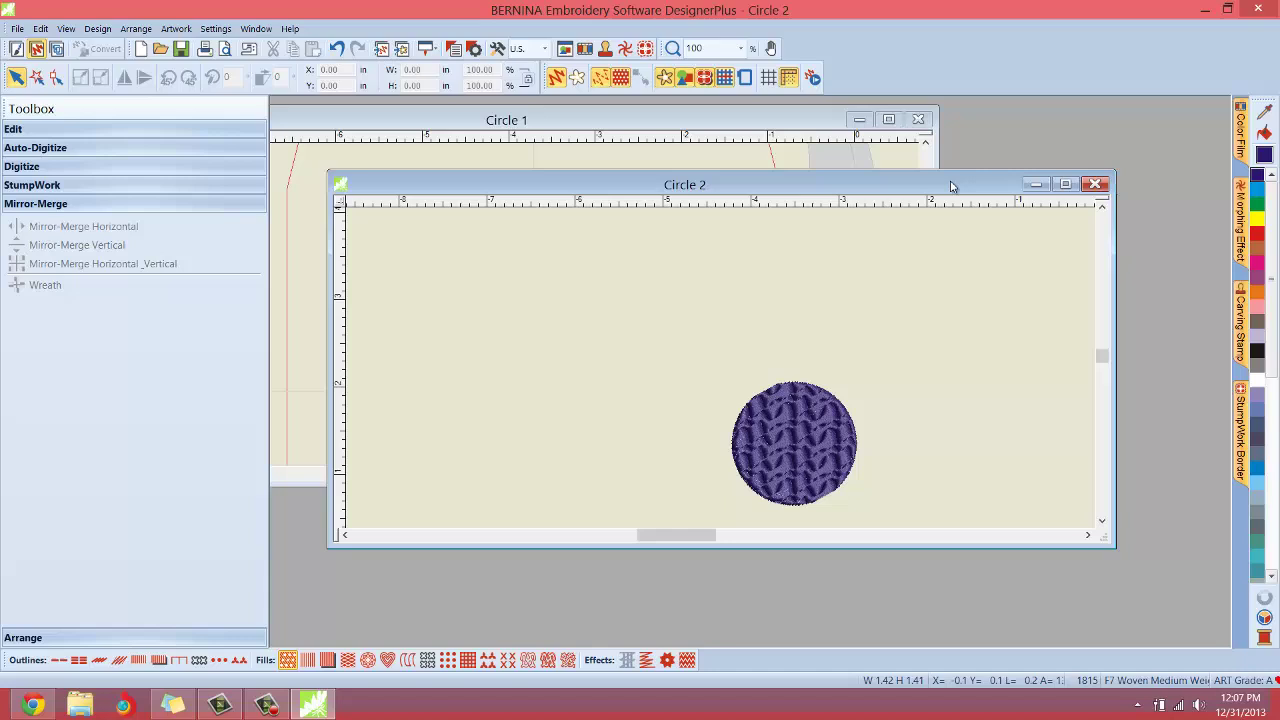
Step: Maximize Circle 2 and wreath the purple circle into a ring of six circles
click(1065, 184)
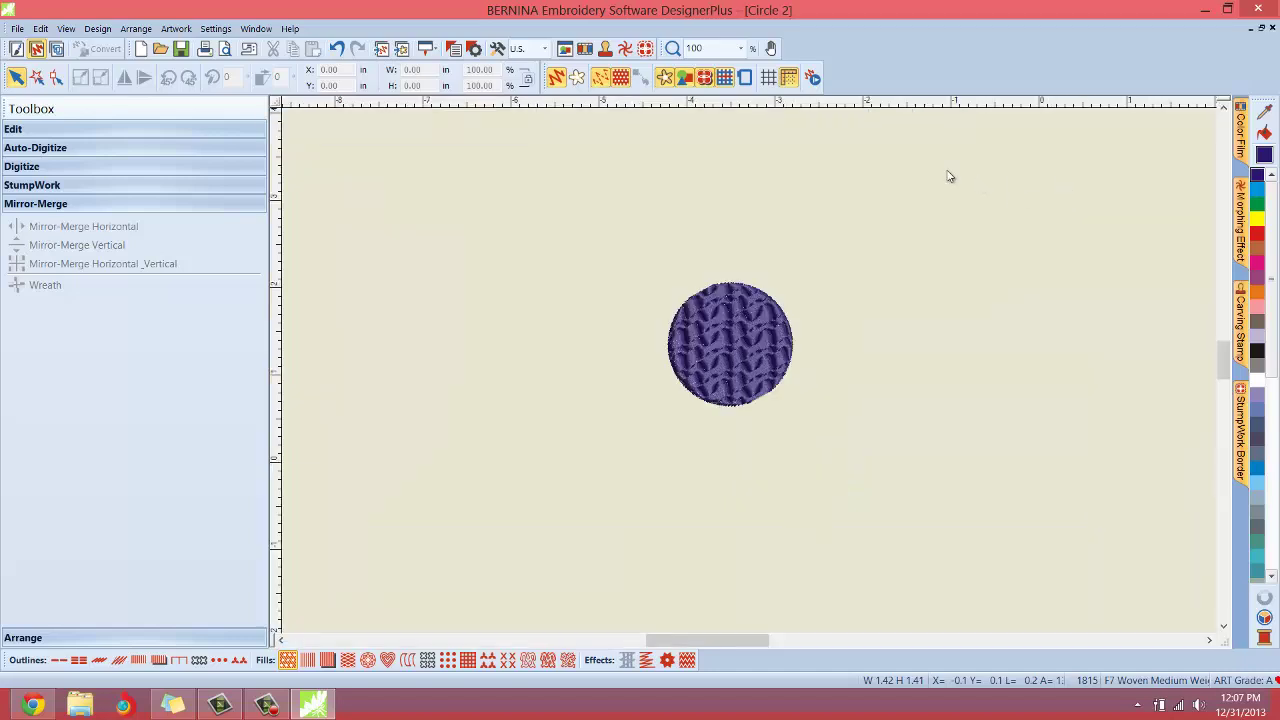
click(746, 338)
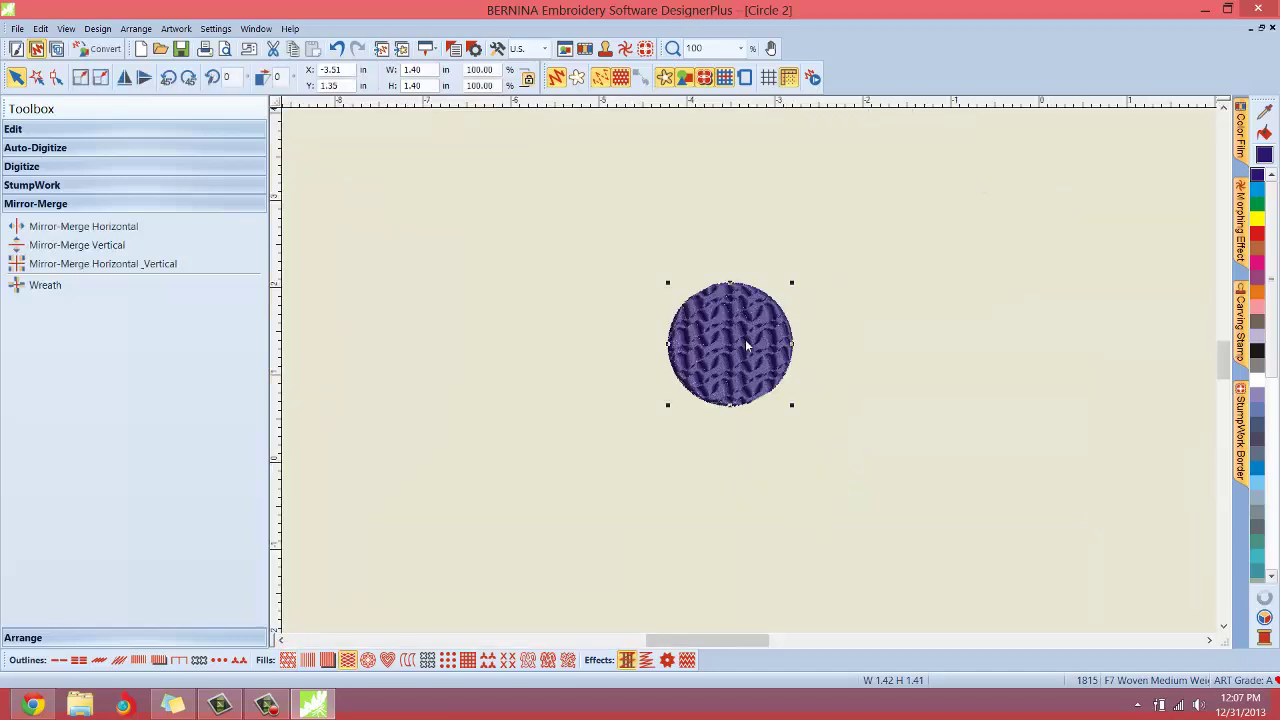
click(40, 285)
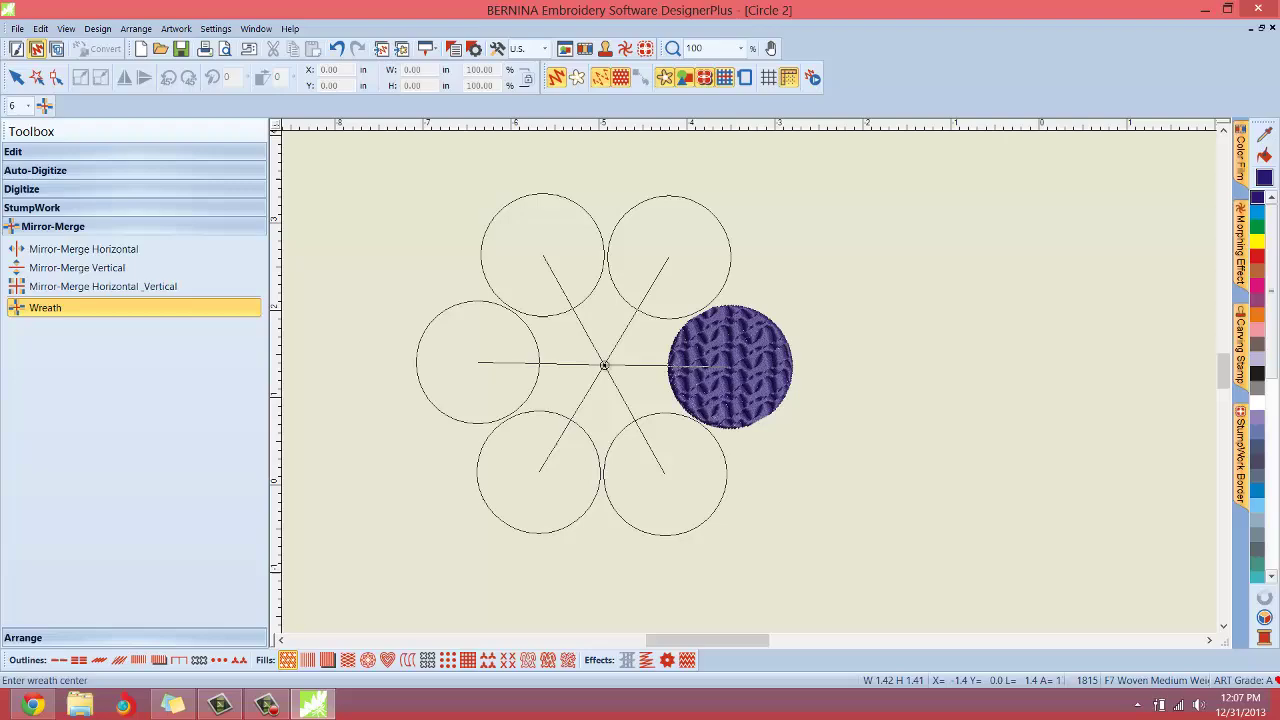
click(601, 365)
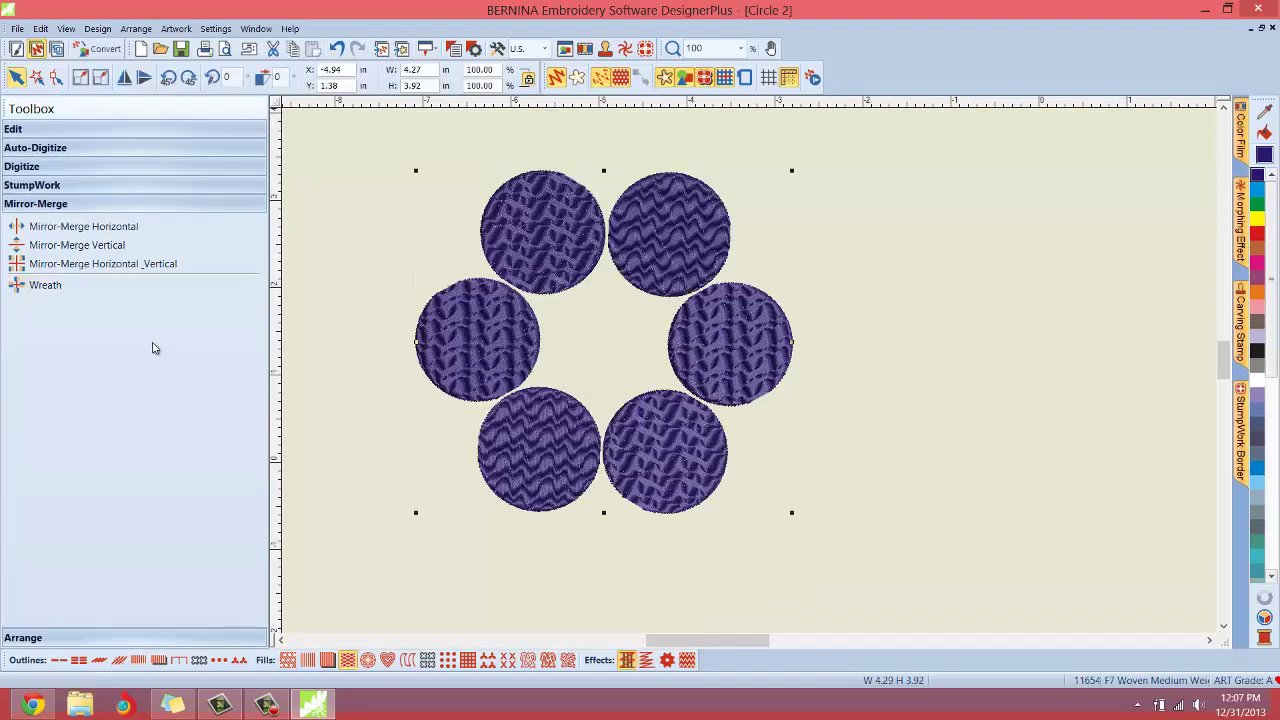
Step: Wreath the six-circle ring into six rings, about 12.73 by 11.97 inches
click(45, 285)
scroll(380, 284, down, 3)
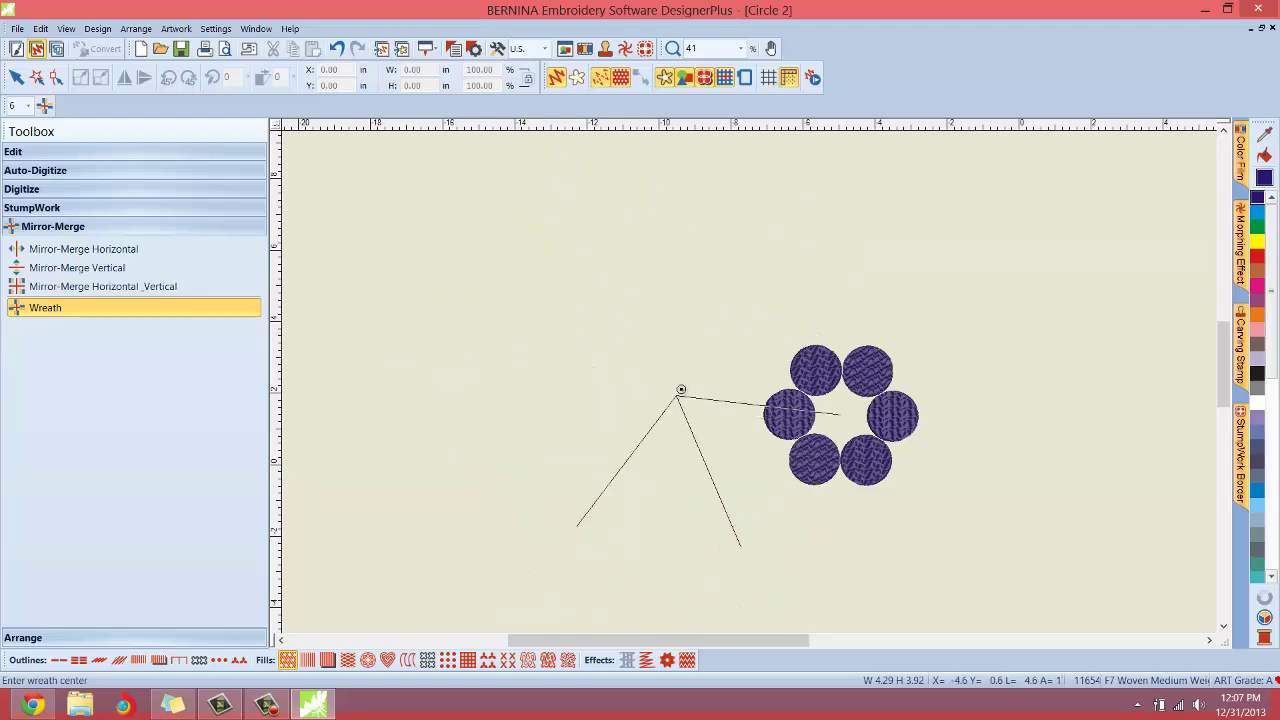
click(689, 390)
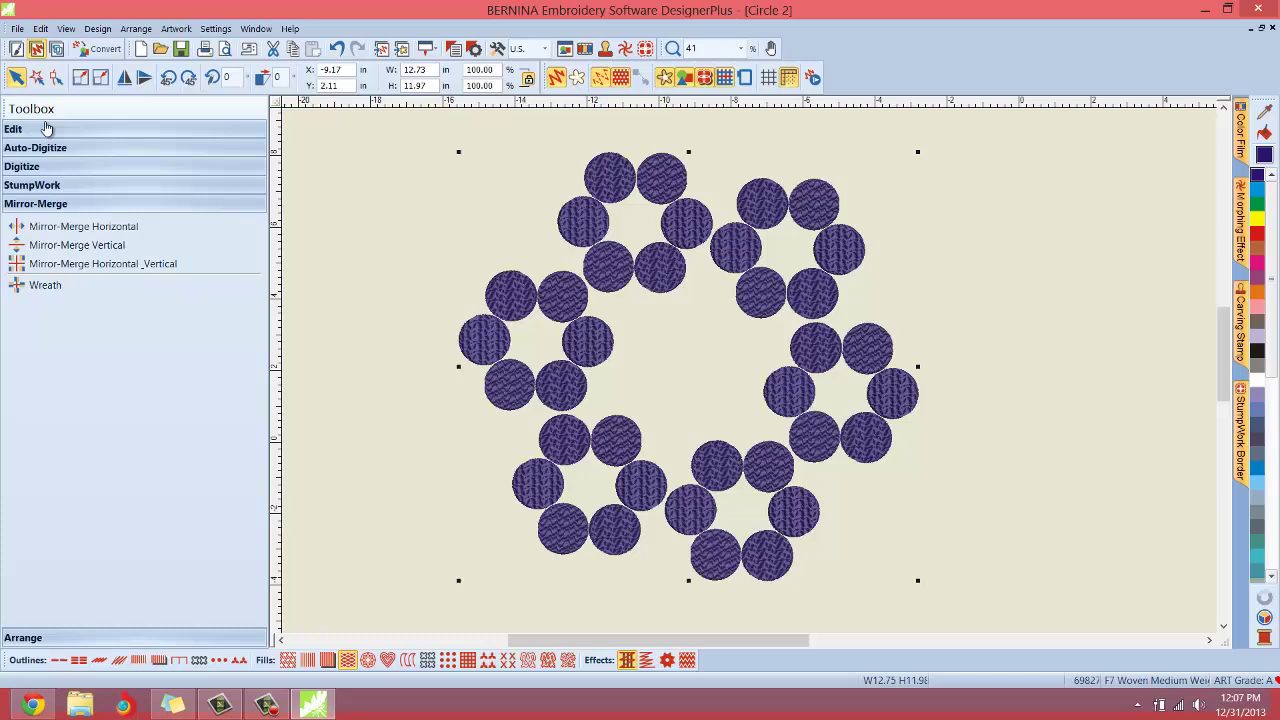
Step: Create a script S monogram from the Digitize Monogramming tool
click(46, 130)
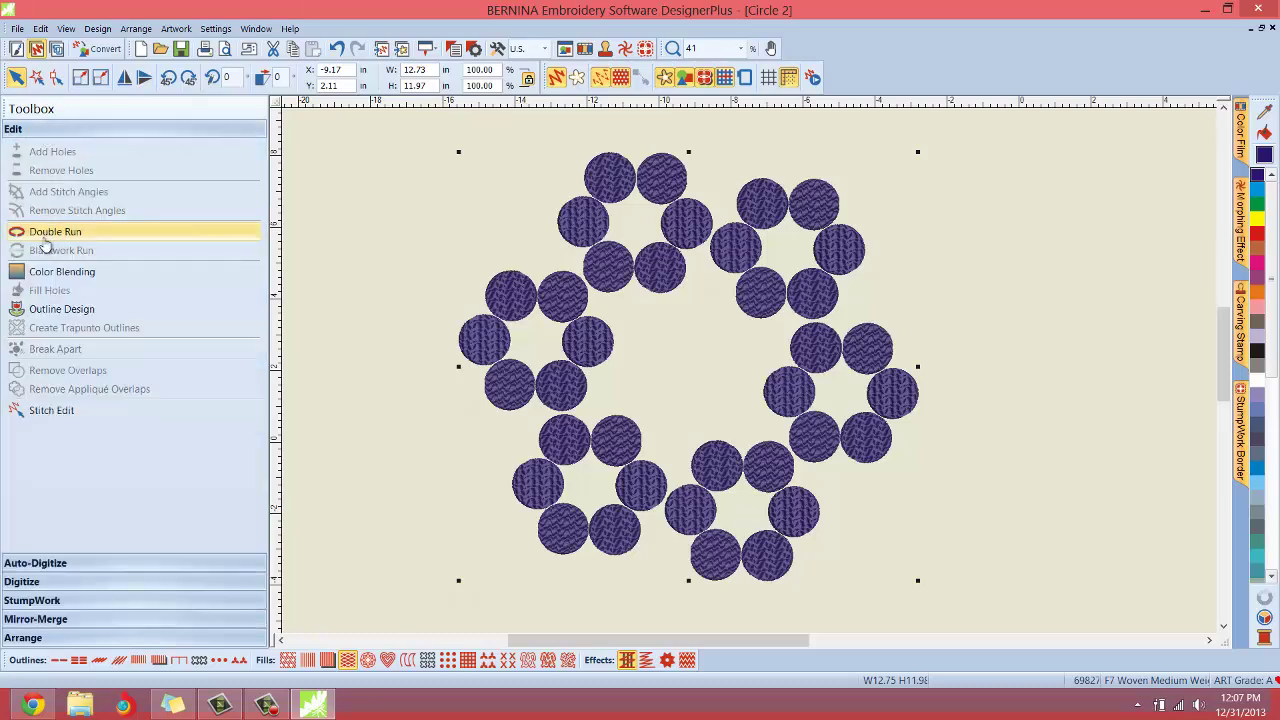
click(63, 563)
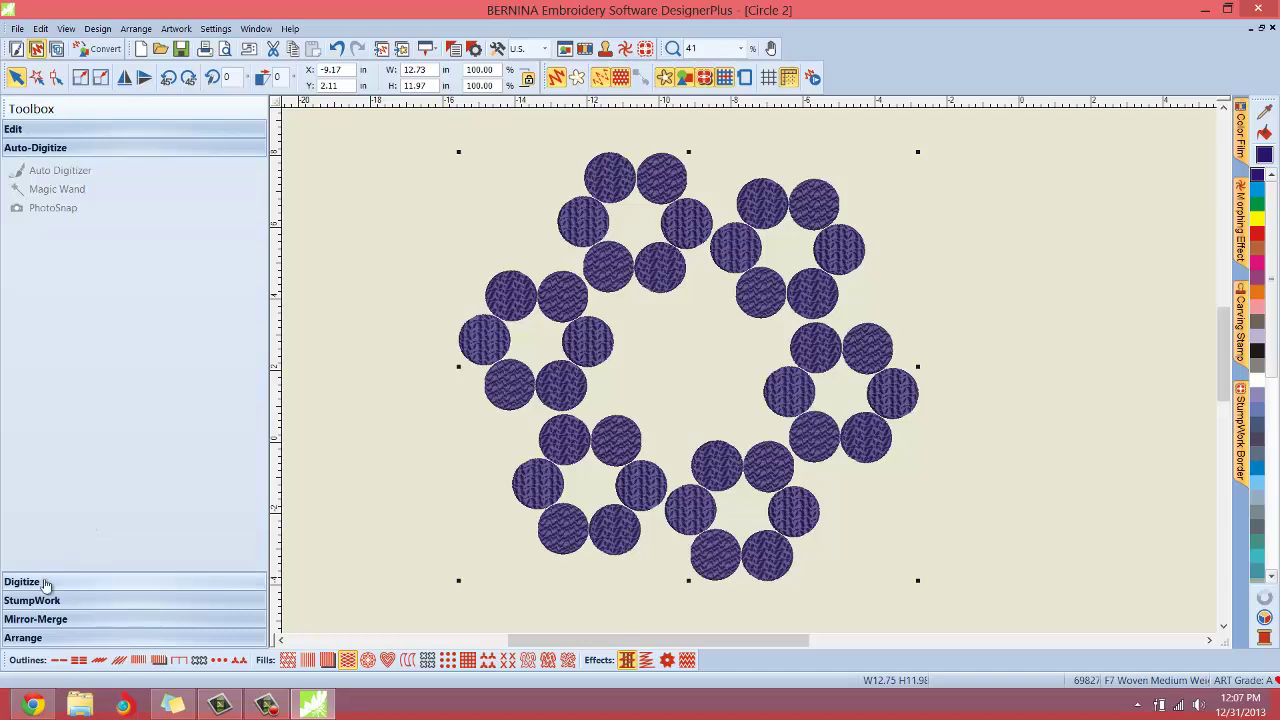
click(47, 582)
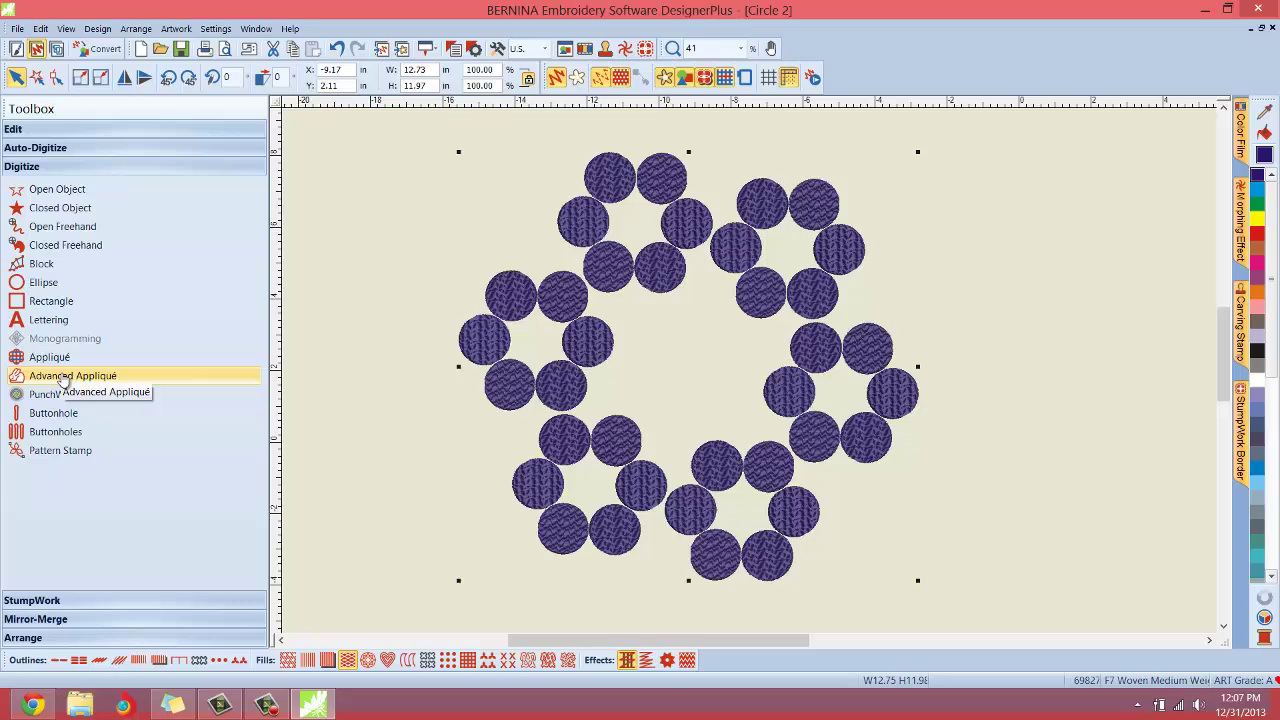
click(386, 371)
click(86, 338)
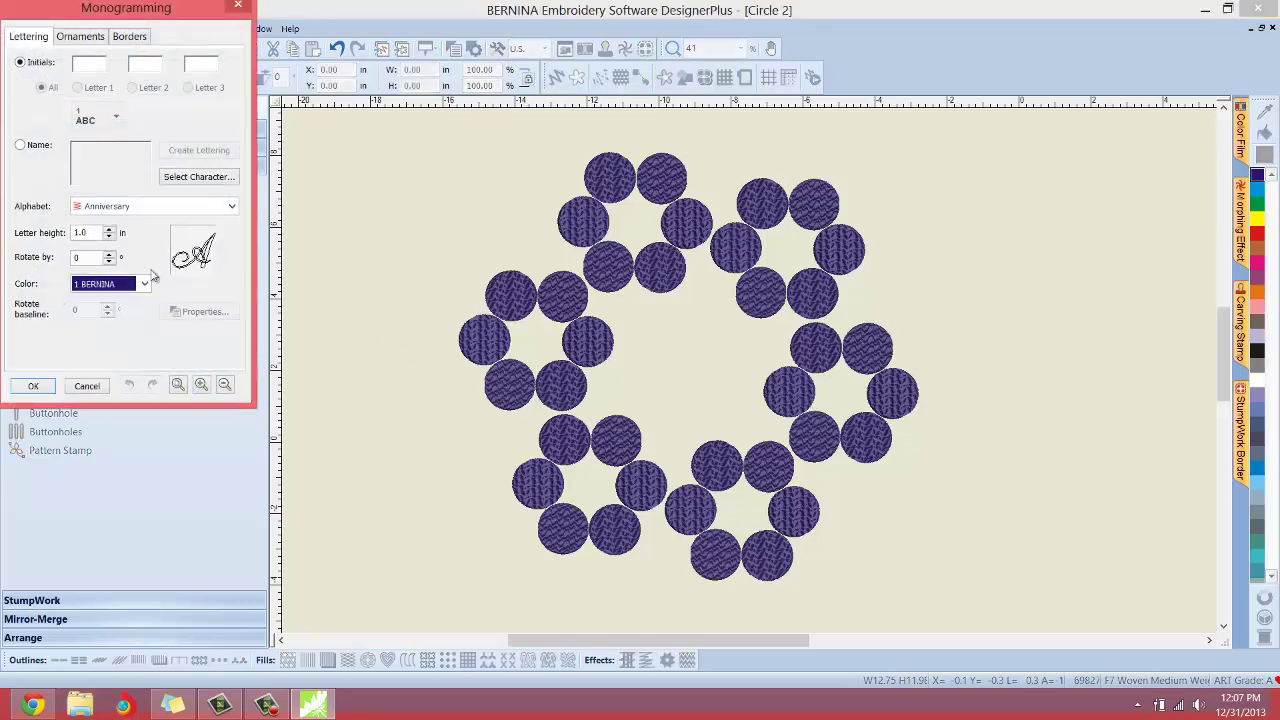
text(S)
click(33, 386)
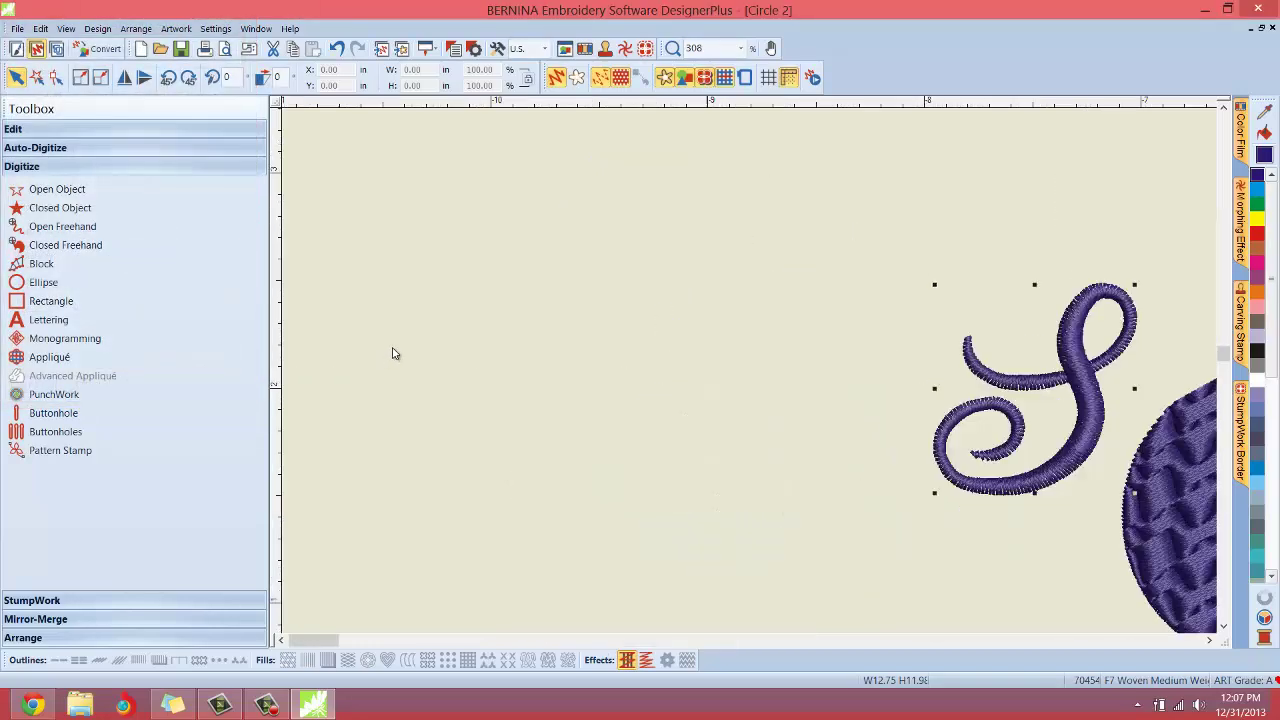
Step: Move and resize the S to about 3.7 by 3.25 inches, centred in the wreath
drag(928, 395, 820, 452)
scroll(817, 447, down, 3)
scroll(817, 447, down, 2)
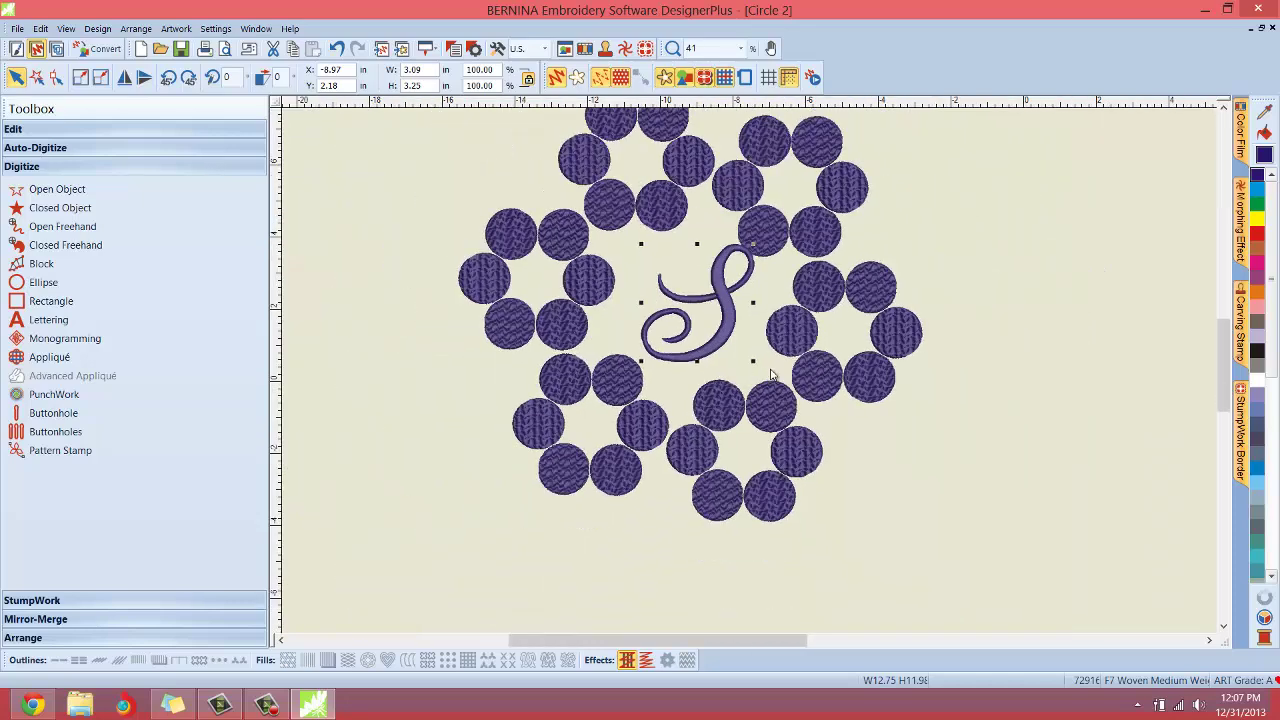
drag(698, 305, 685, 305)
click(1222, 112)
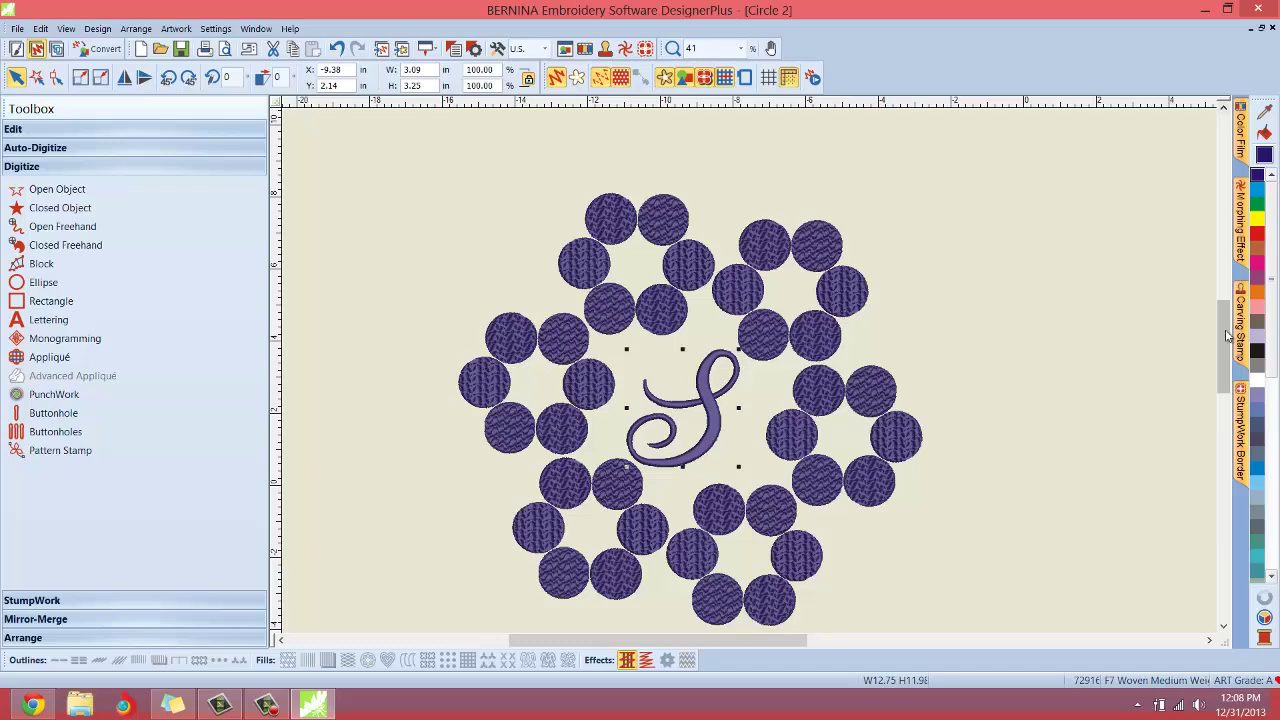
drag(1223, 372, 1223, 384)
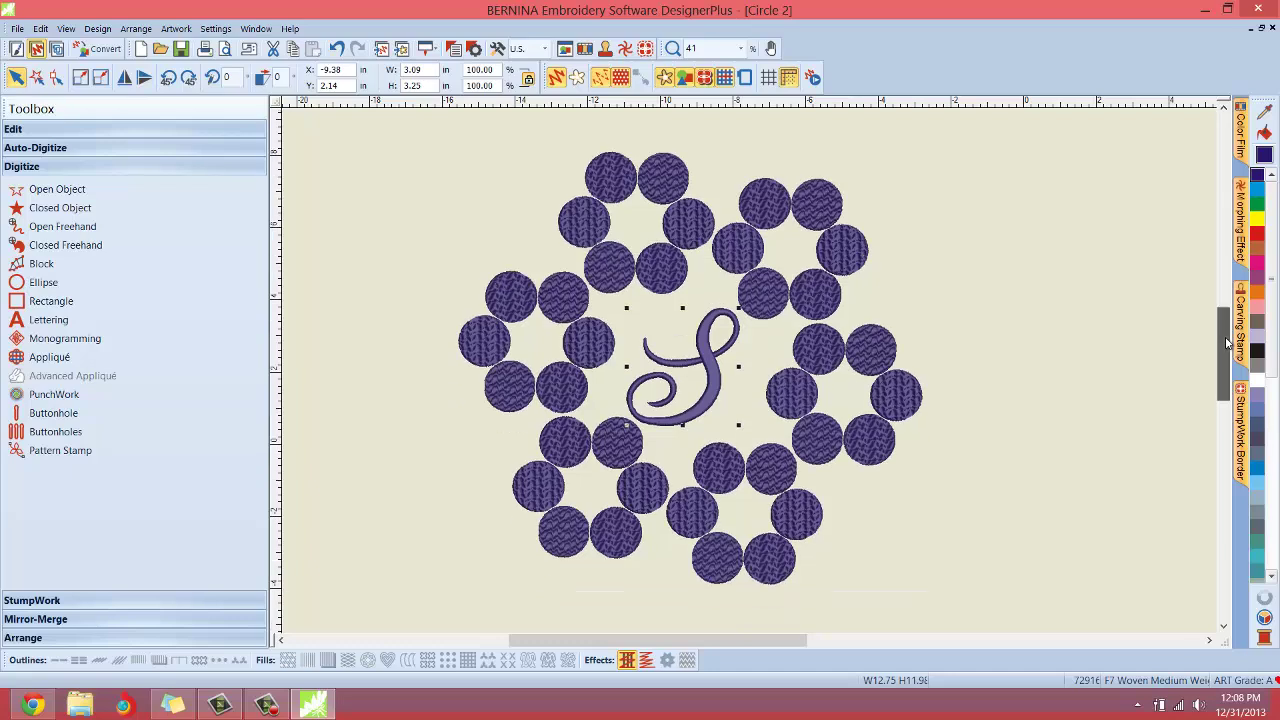
Step: Save As 'wreath with circle and s', choosing Everything to keep objects outside the hoop
click(1038, 244)
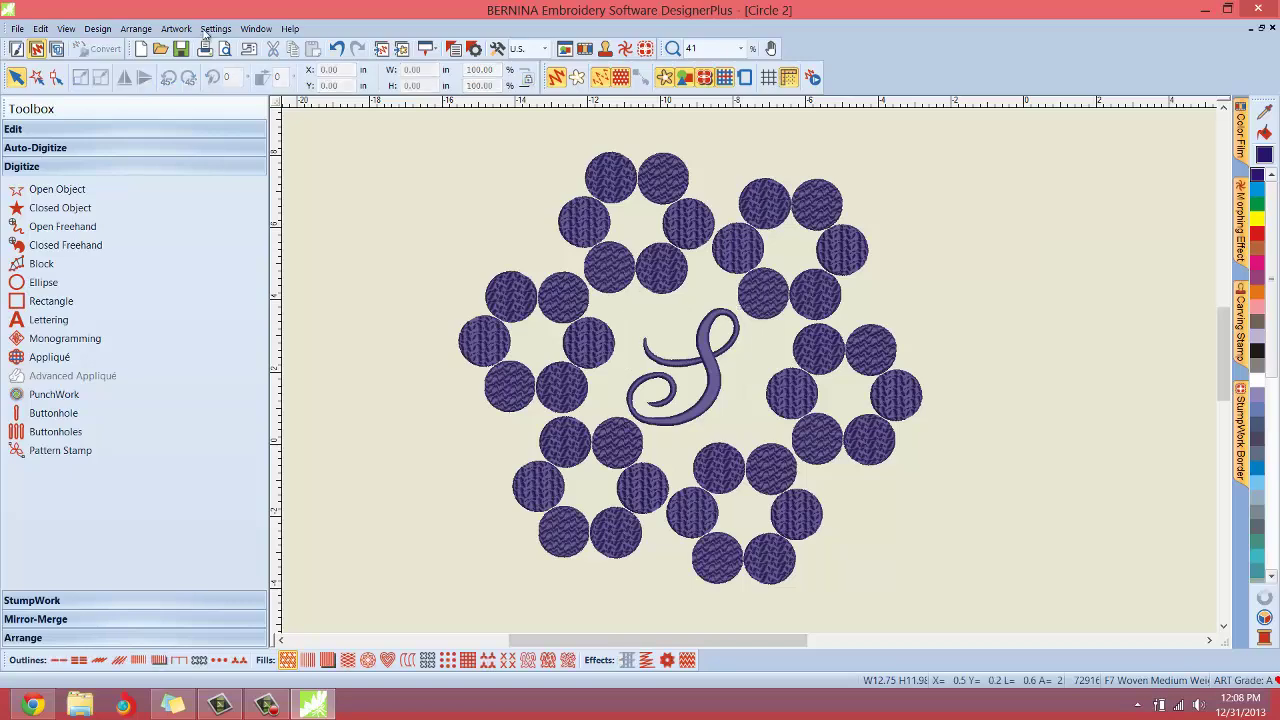
click(18, 30)
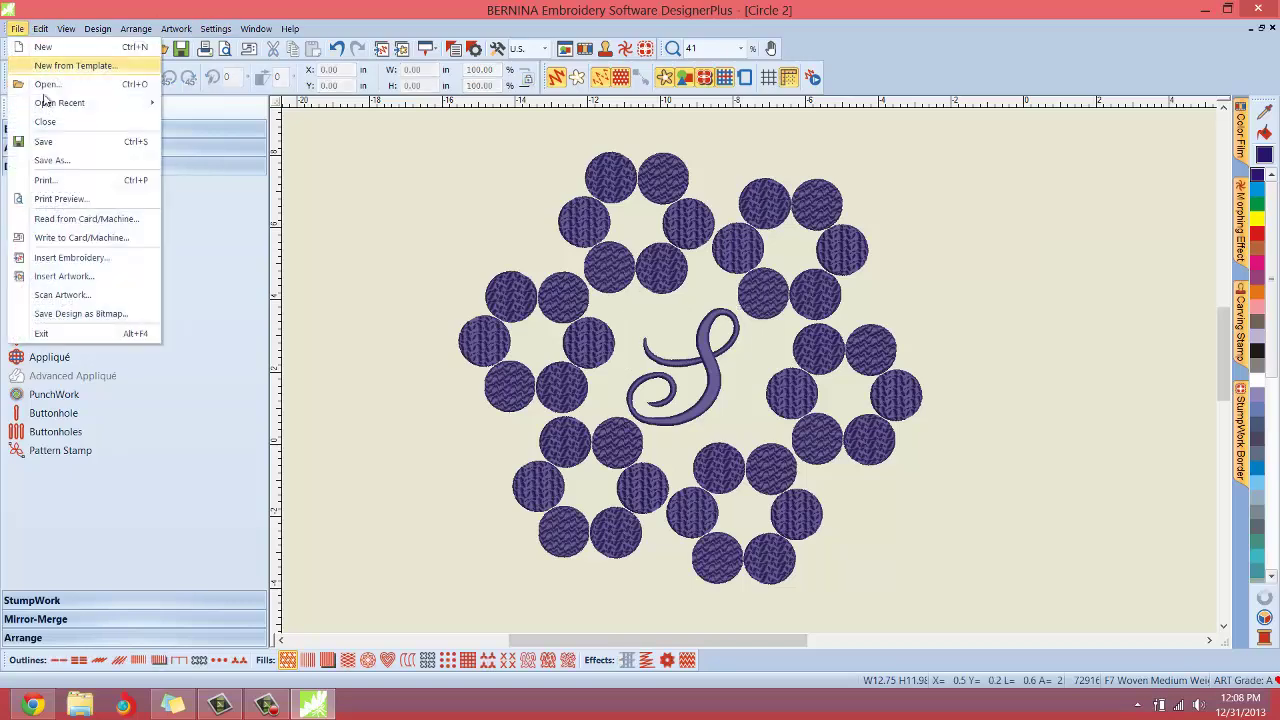
click(50, 162)
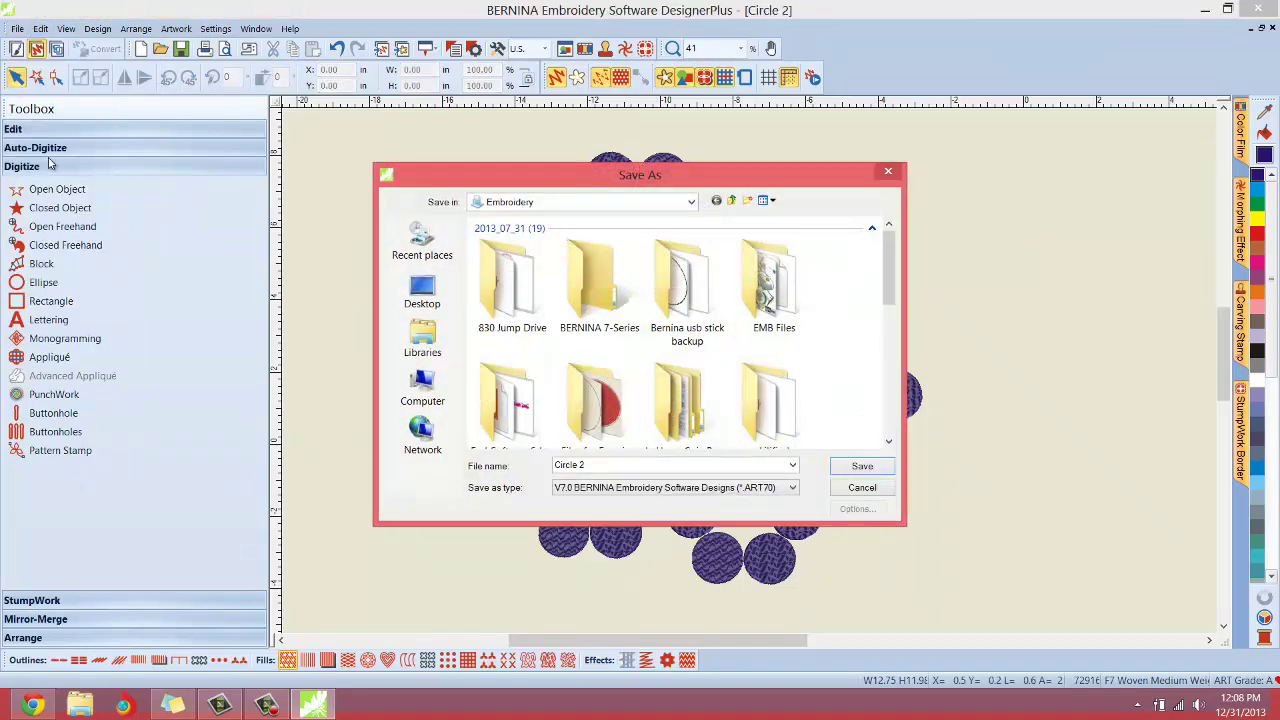
click(598, 466)
text(wreath with circle and s)
click(863, 468)
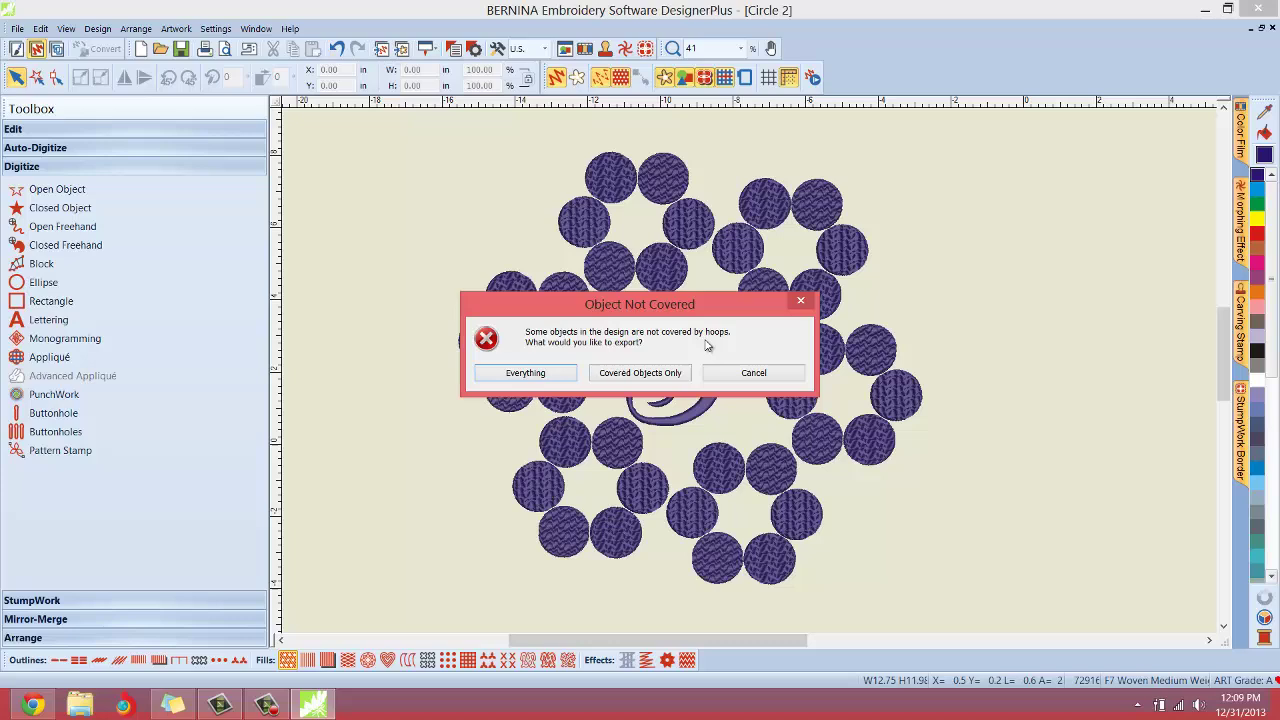
click(562, 376)
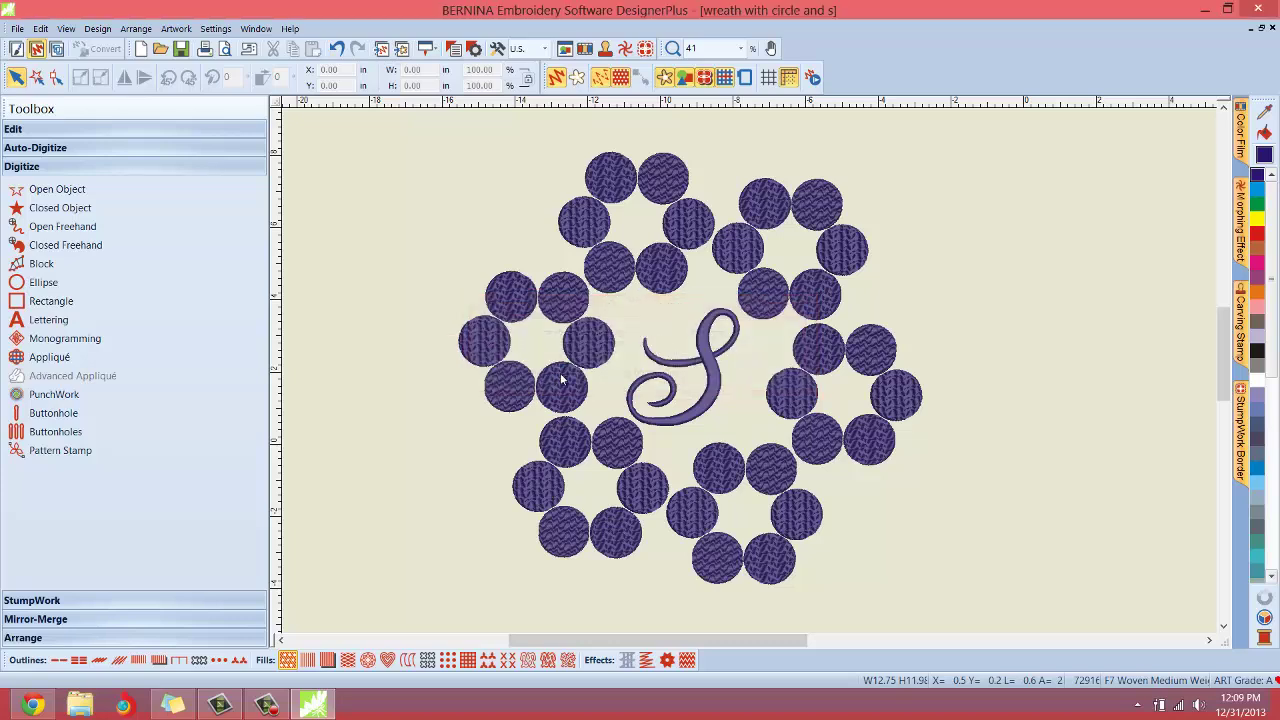
Step: Reopen the Circle 1 design from the recent files list
click(15, 30)
mouse_move(58, 108)
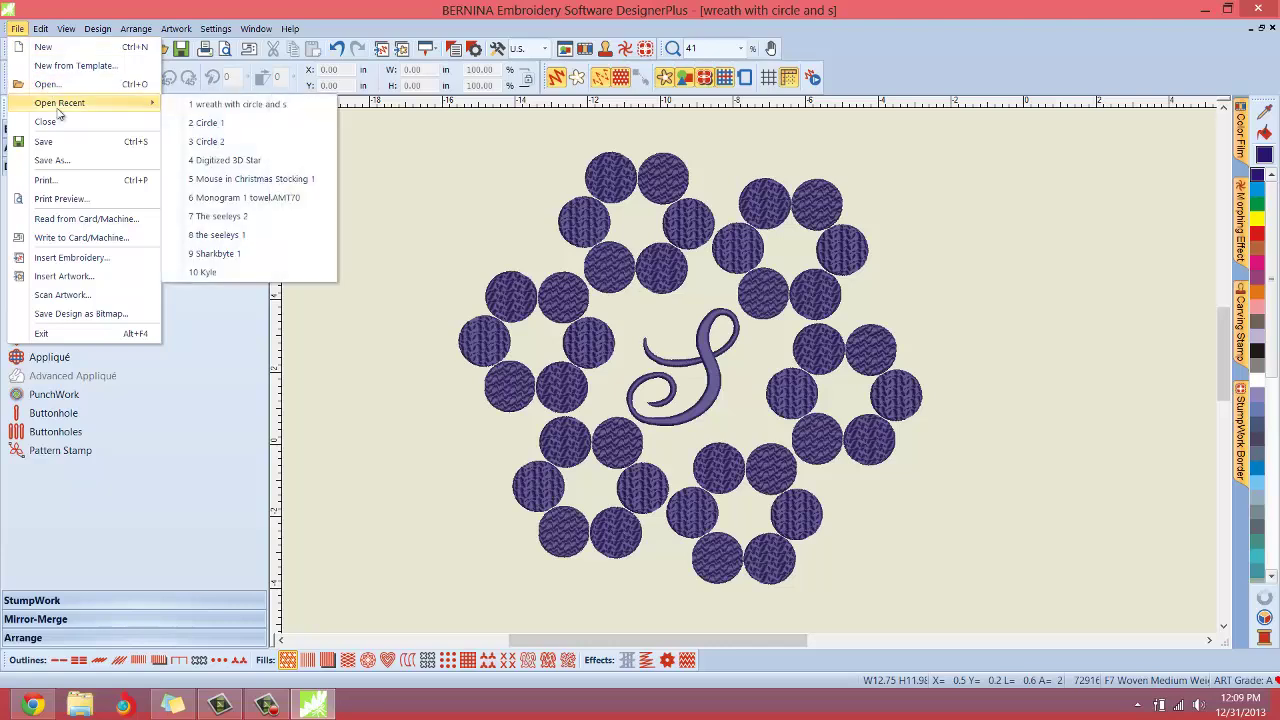
click(230, 124)
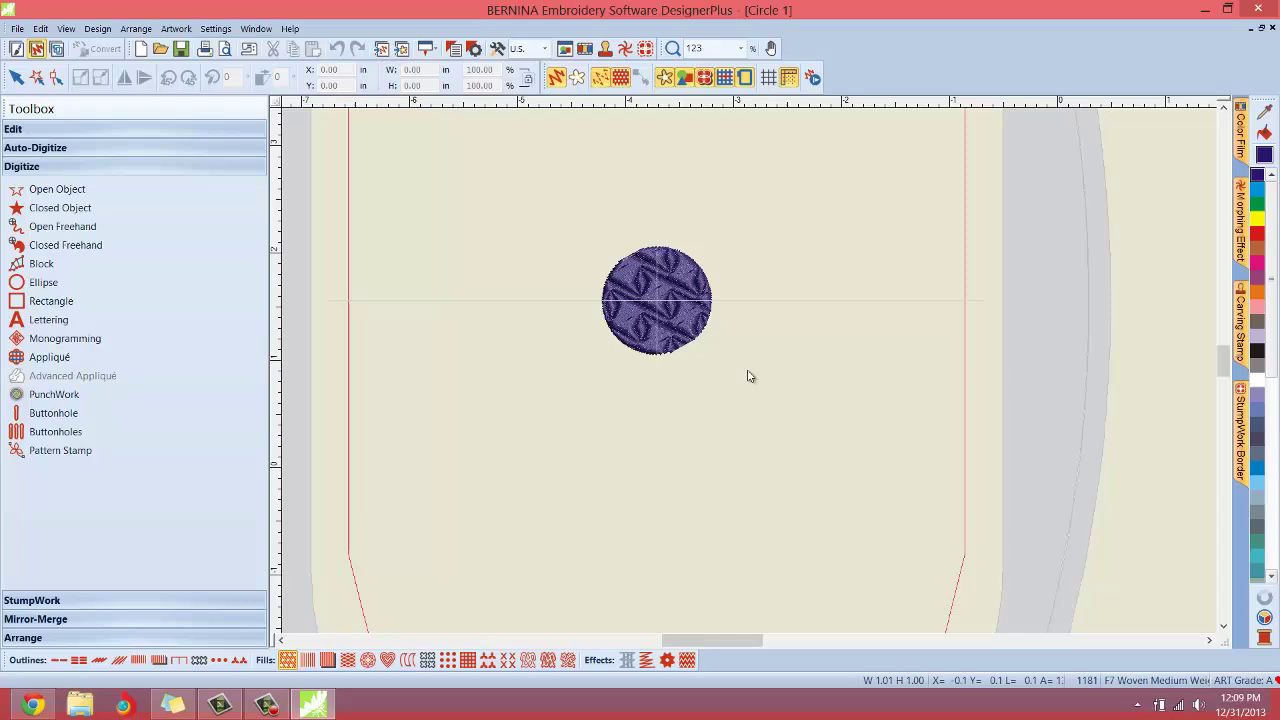
Step: Zoom in and drag the Glitter circle up and to the left in the hoop
scroll(749, 372, up, 2)
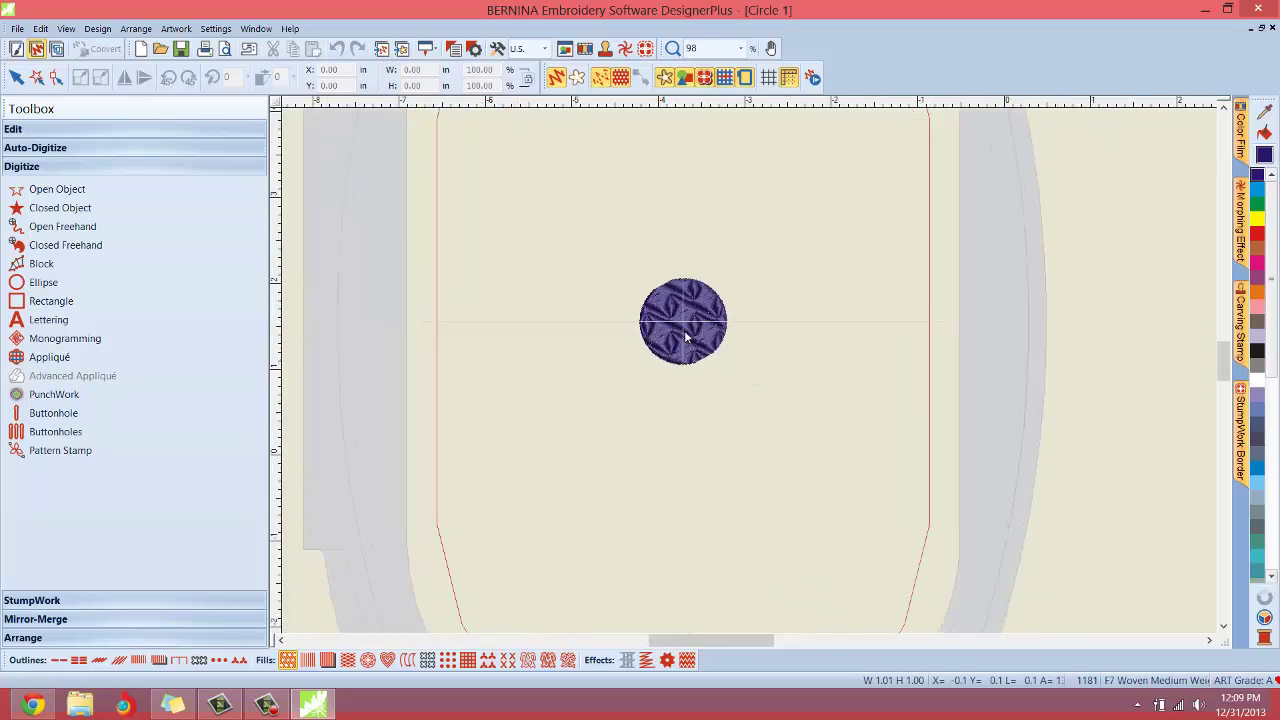
click(689, 336)
drag(689, 336, 579, 241)
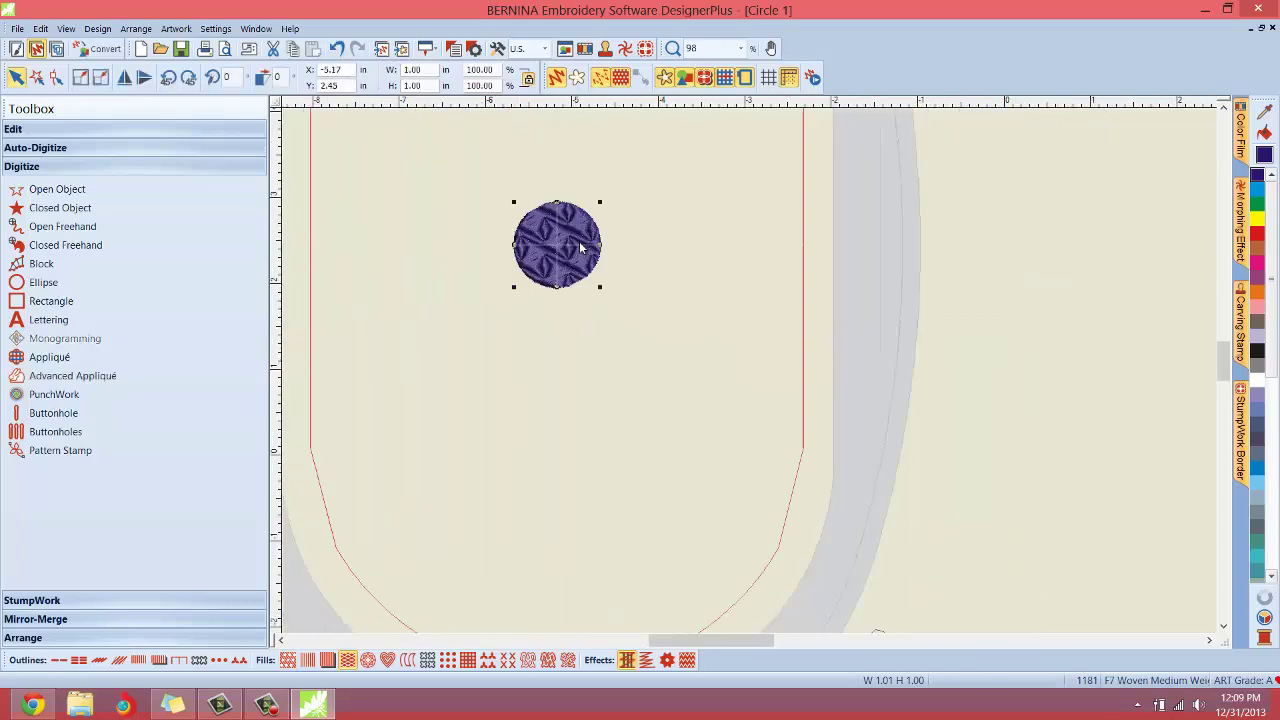